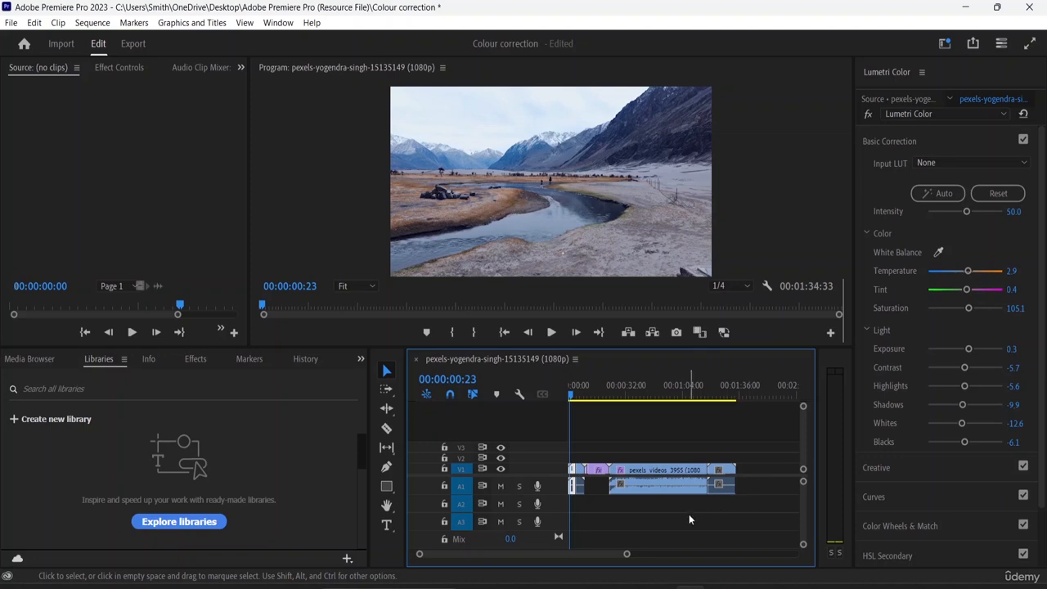
# Step: Move the playhead to 00:00:04:05, just before the cut between the first two clips in the sequence
pyautogui.hotkey('ctrl', 'z')
pyautogui.hotkey('ctrl', 'z')
pyautogui.hotkey('ctrl', 'z')
pyautogui.hotkey('ctrl', 'z')
pyautogui.hotkey('ctrl', 'z')
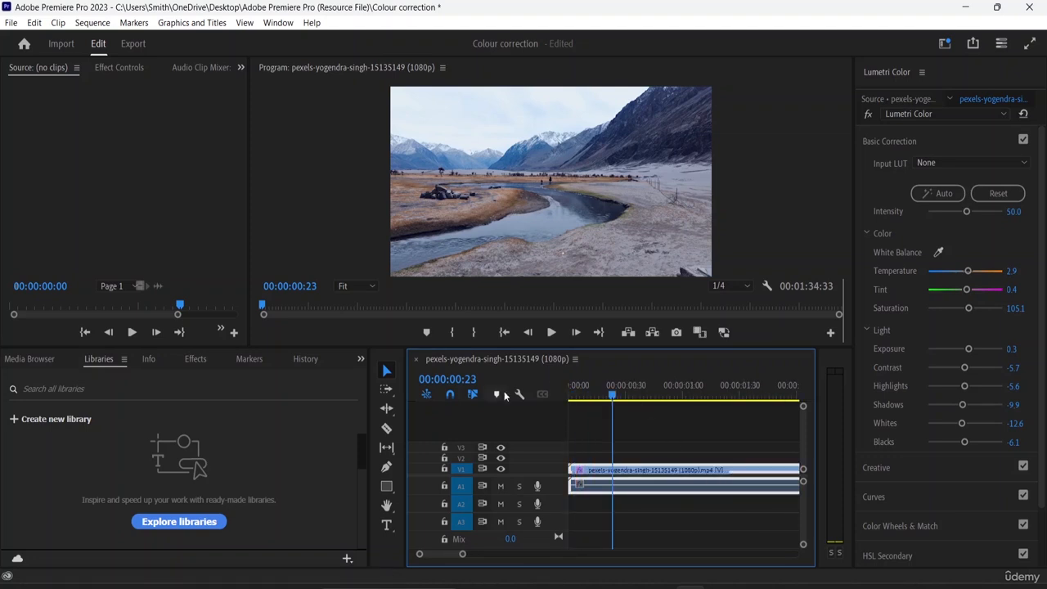
pyautogui.moveTo(612, 395); pyautogui.dragTo(754, 417)
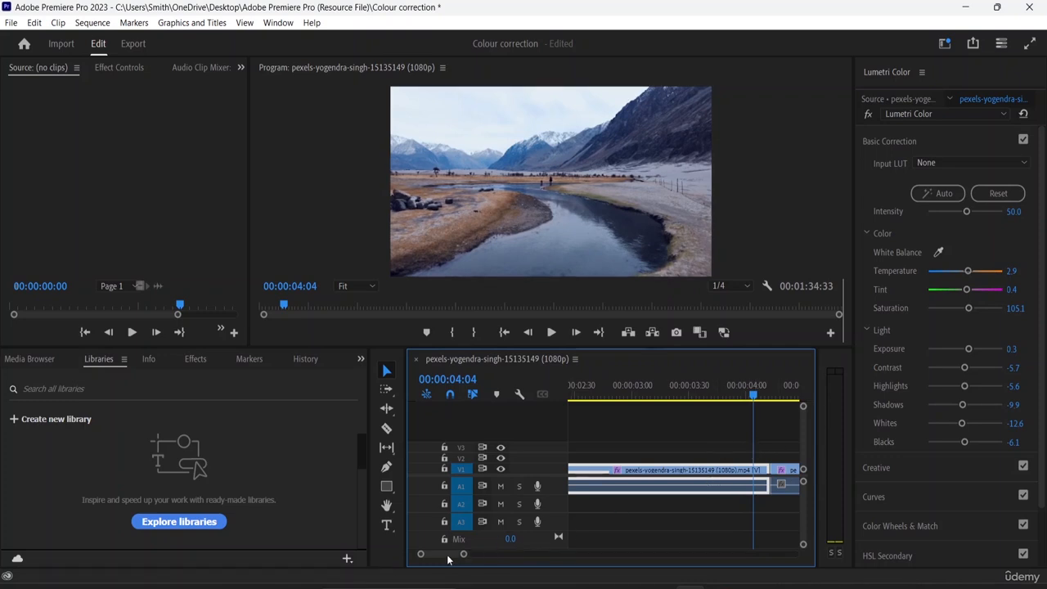
pyautogui.moveTo(443, 555)
pyautogui.mouseDown()
pyautogui.moveTo(460, 559)
pyautogui.moveTo(433, 564)
pyautogui.mouseUp()
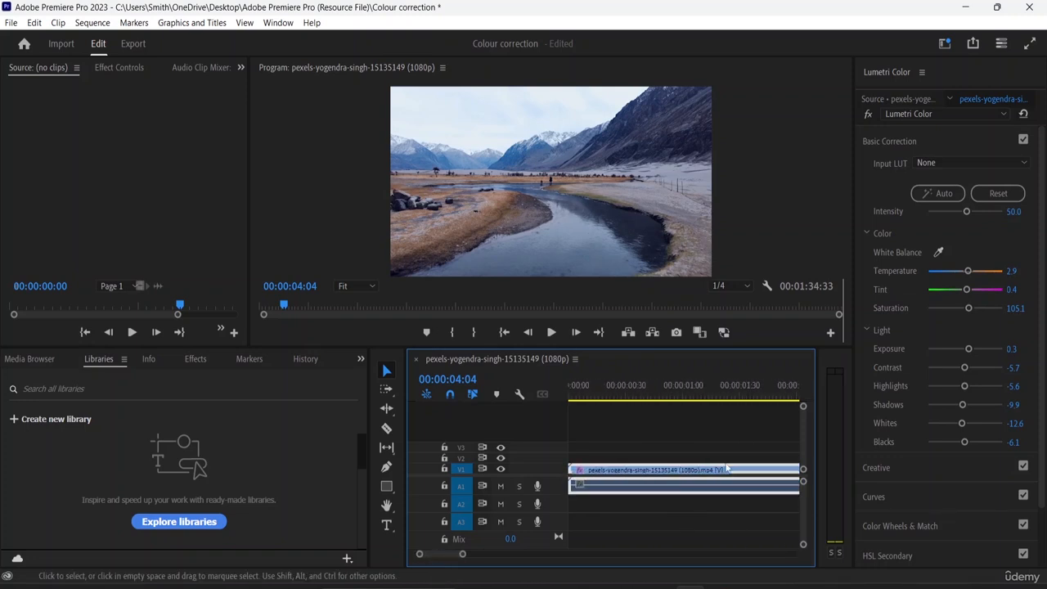
pyautogui.press('-')
pyautogui.hotkey('ctrl', 'k')
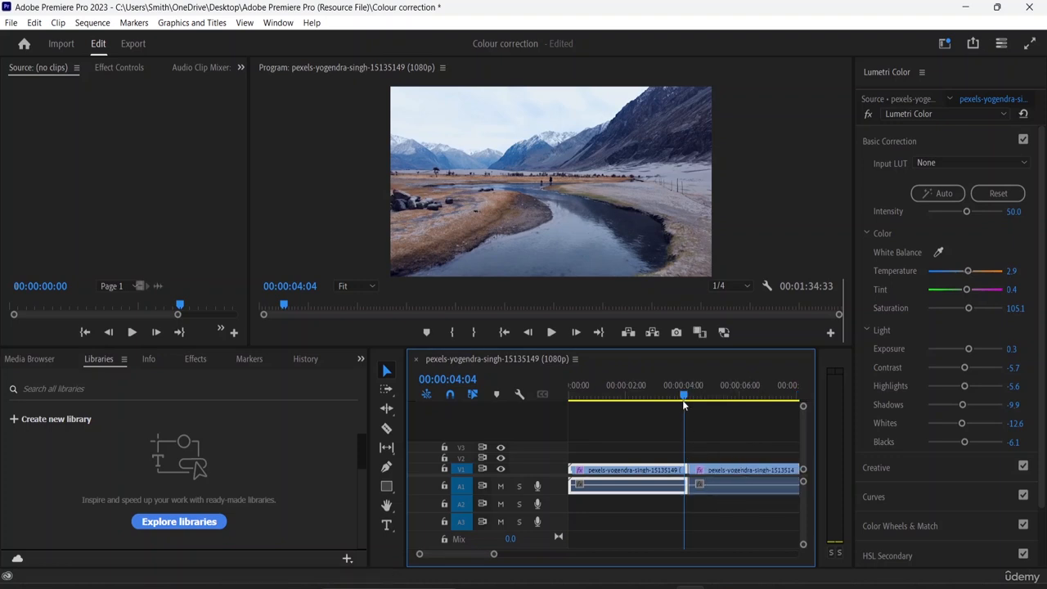
pyautogui.moveTo(685, 399); pyautogui.dragTo(655, 400)
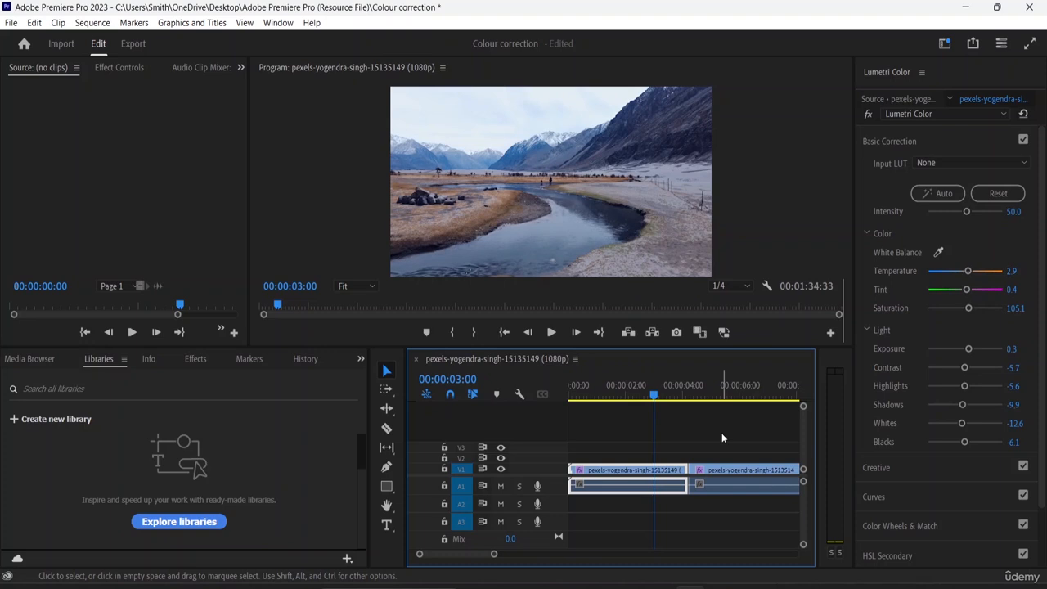
pyautogui.press('=')
pyautogui.press('=')
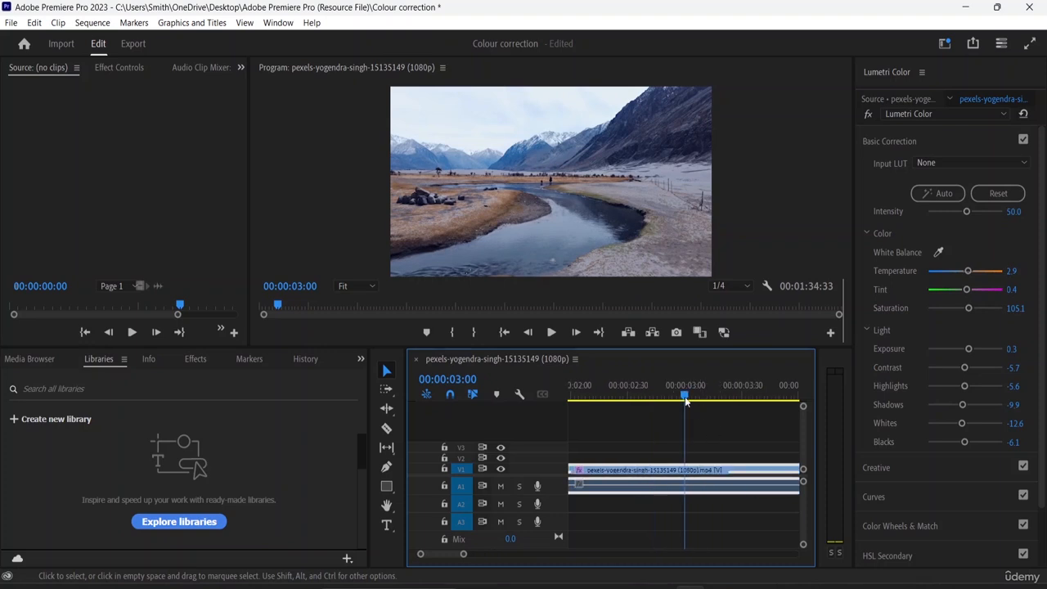
pyautogui.moveTo(685, 399); pyautogui.dragTo(632, 414)
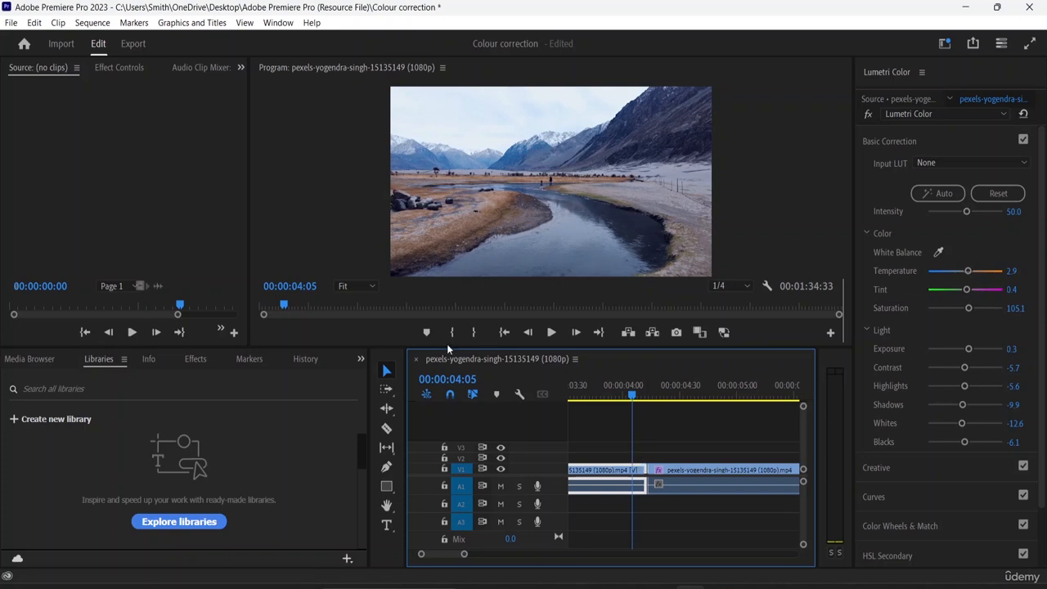
# Step: Add a Cross Dissolve video transition at the cut between the first two V1 clips and play it from 00:00:03:58
pyautogui.click(201, 356)
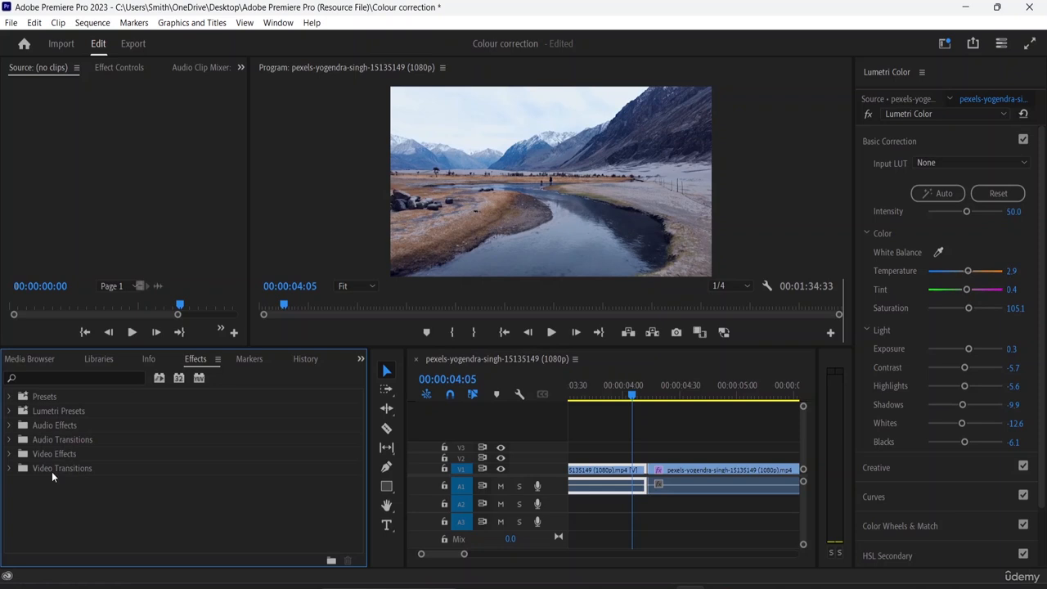
pyautogui.click(9, 468)
pyautogui.scroll(-2, 64, 473)
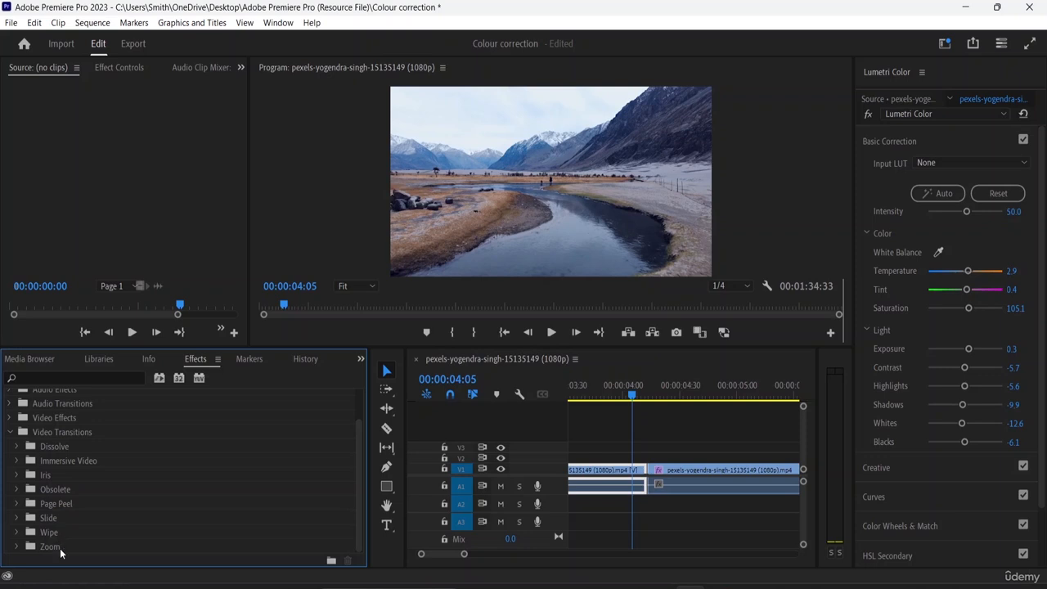
pyautogui.click(14, 448)
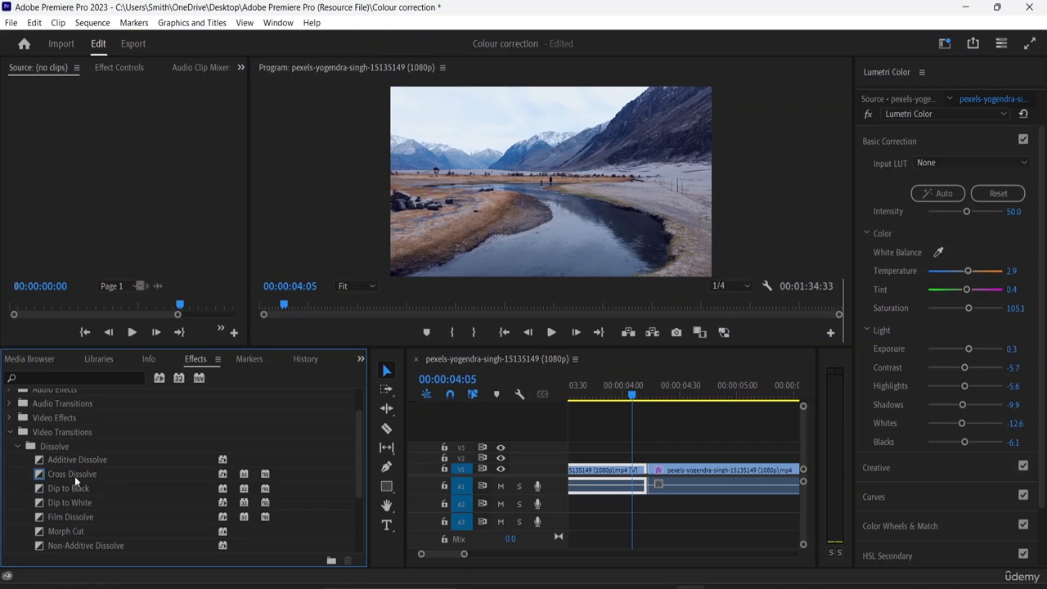
pyautogui.click(83, 474)
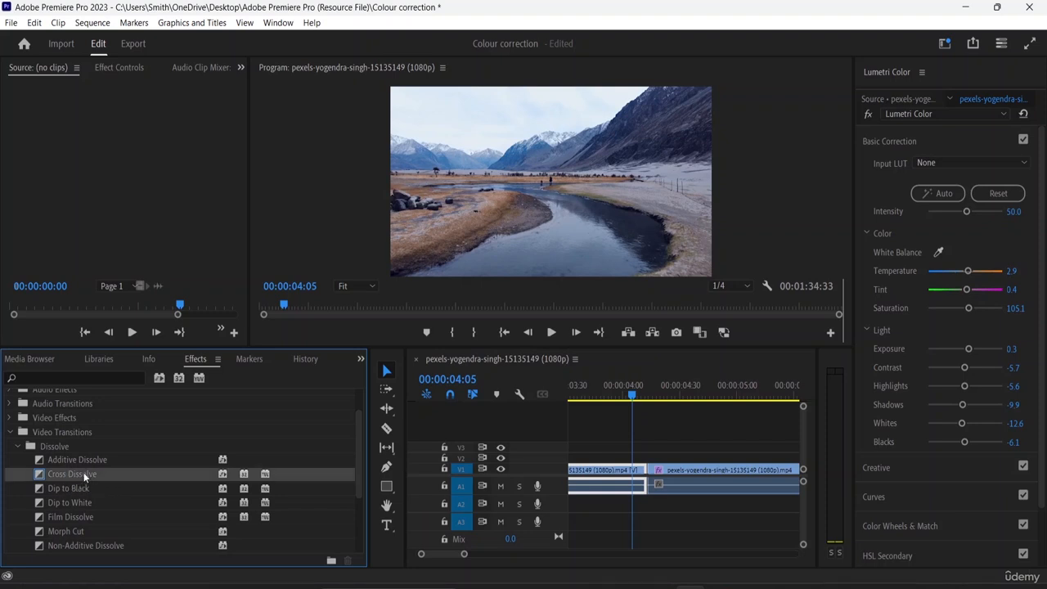
pyautogui.moveTo(84, 473); pyautogui.dragTo(646, 482)
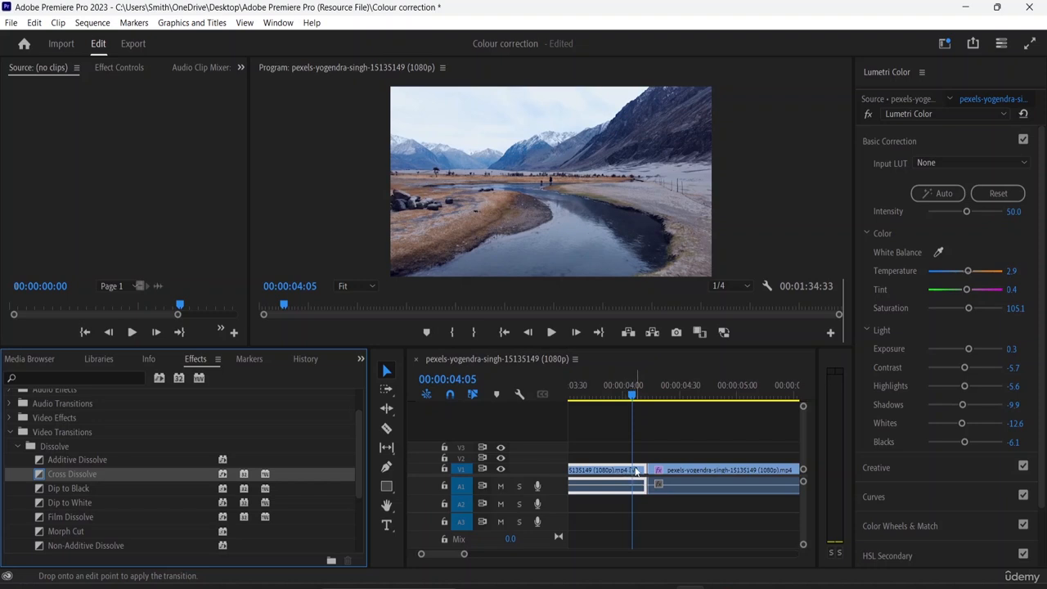
pyautogui.moveTo(637, 472); pyautogui.dragTo(676, 469)
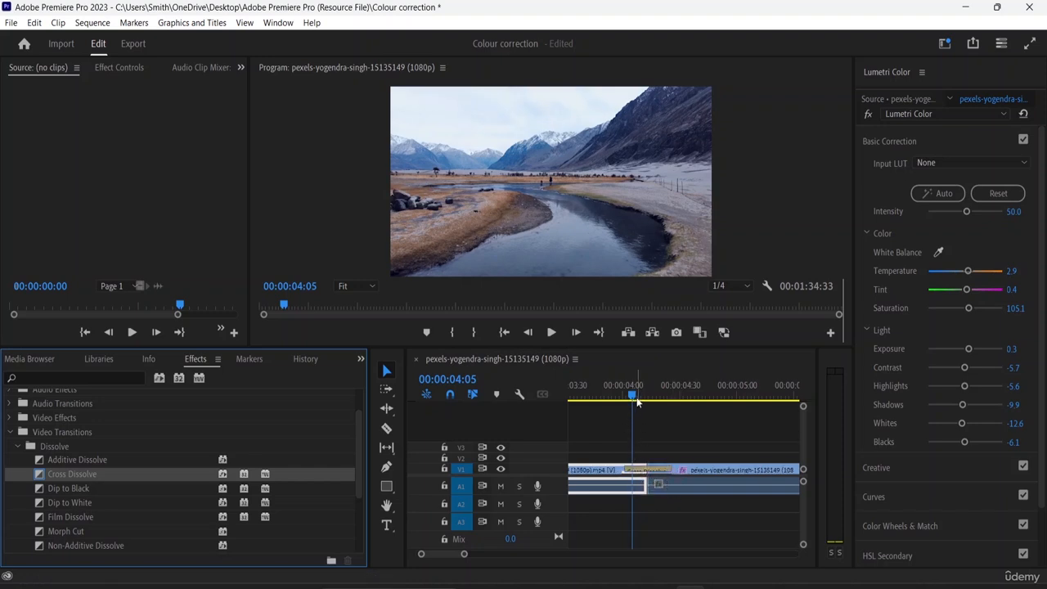
pyautogui.moveTo(632, 398); pyautogui.dragTo(619, 398)
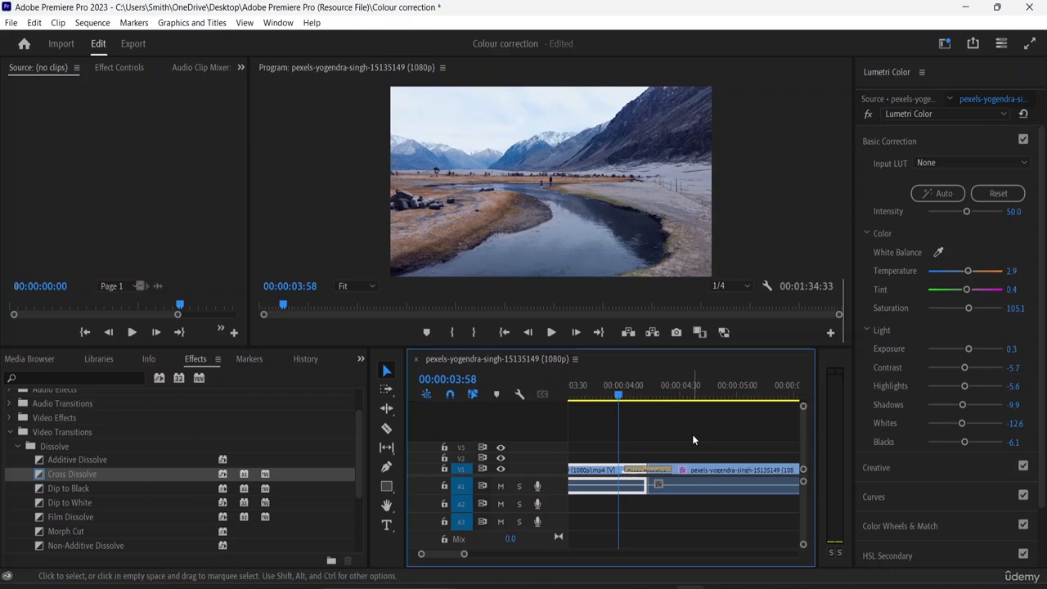
pyautogui.press('space')
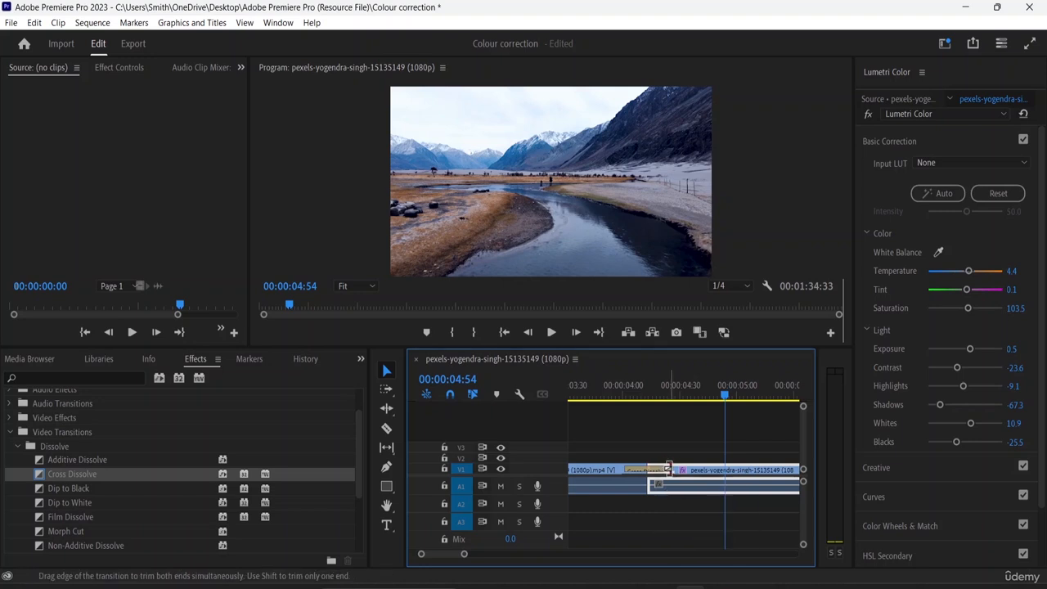
# Step: Lengthen the Cross Dissolve so it ends at about 00:00:05:10, and play the extended transition from 00:00:01:36
pyautogui.moveTo(668, 468); pyautogui.dragTo(760, 468)
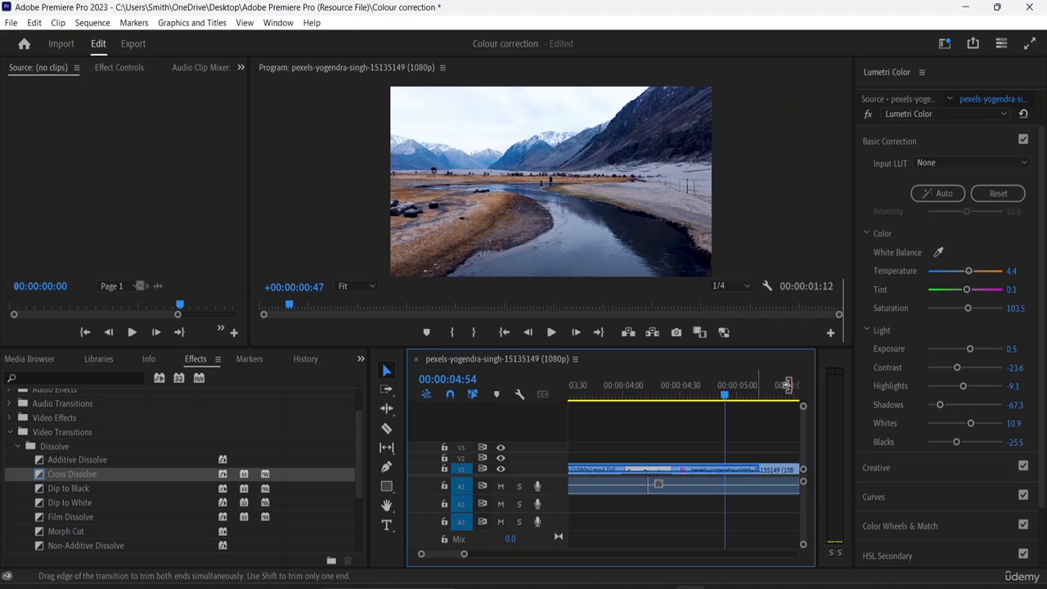
pyautogui.click(577, 396)
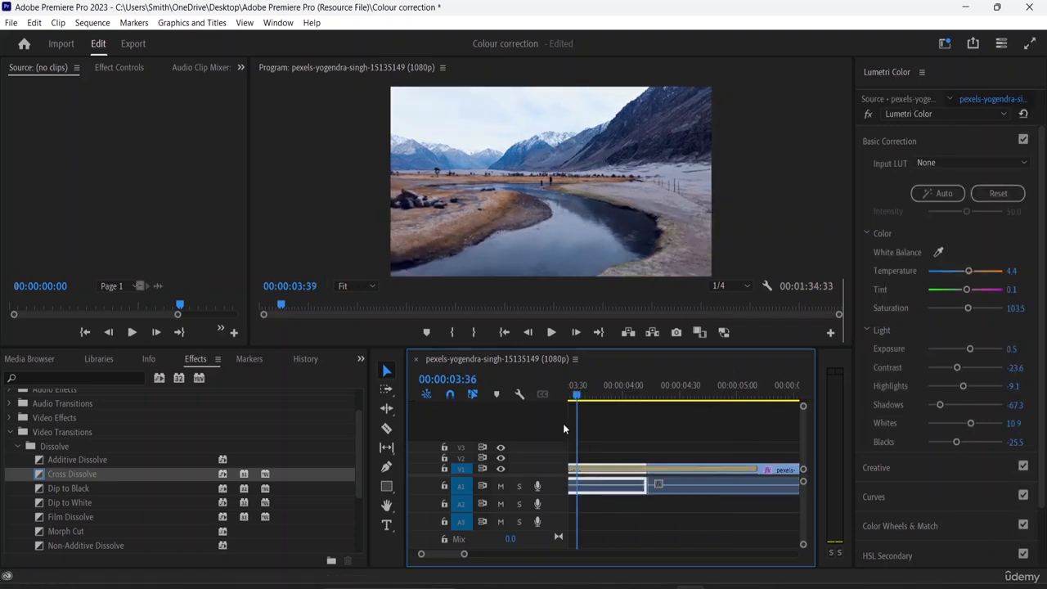
pyautogui.moveTo(563, 423); pyautogui.dragTo(751, 426)
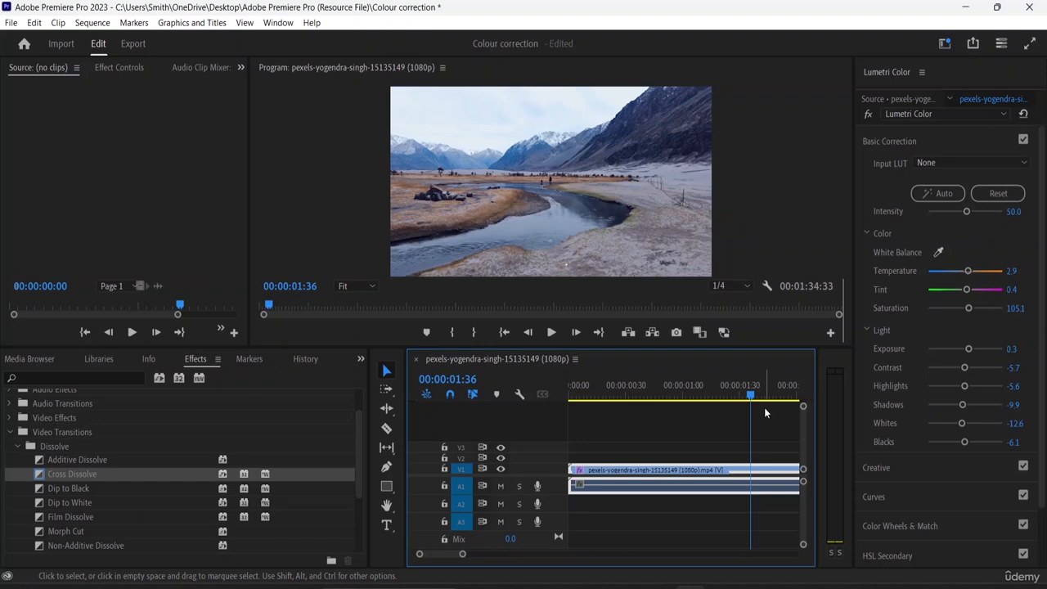
pyautogui.press('space')
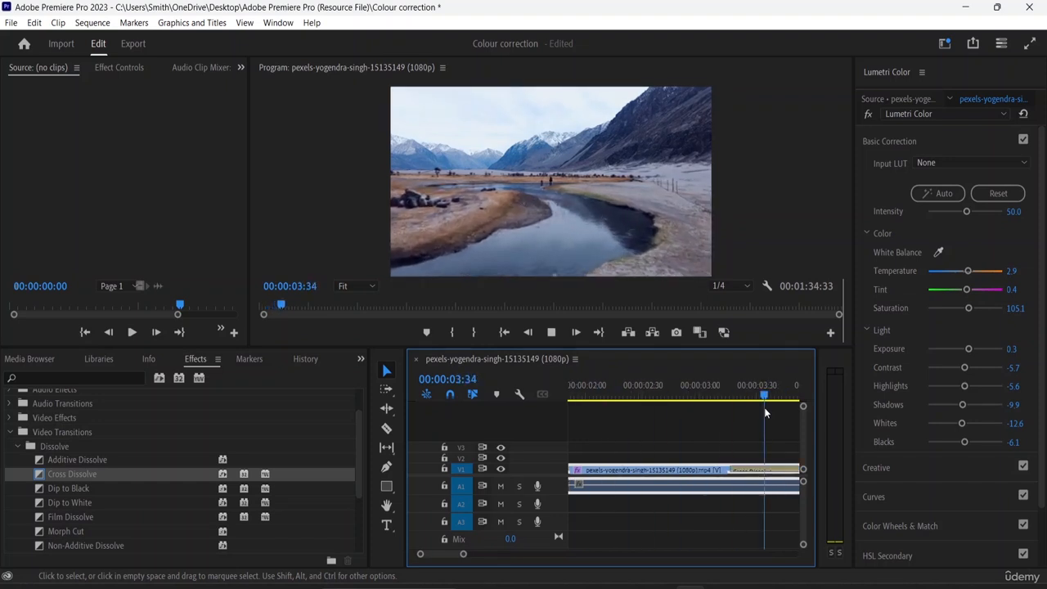
pyautogui.press('space')
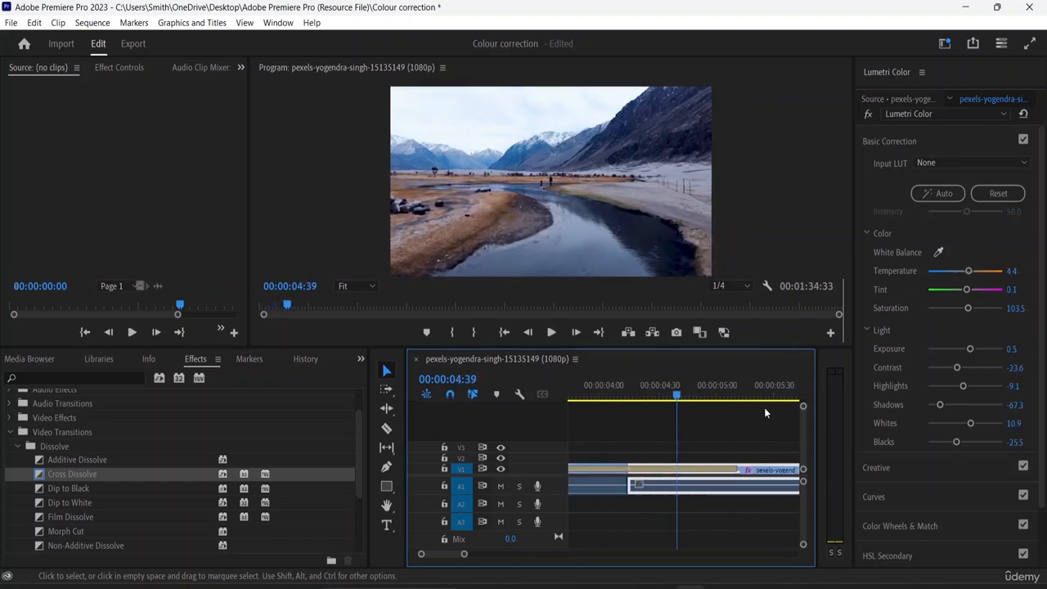
pyautogui.press('space')
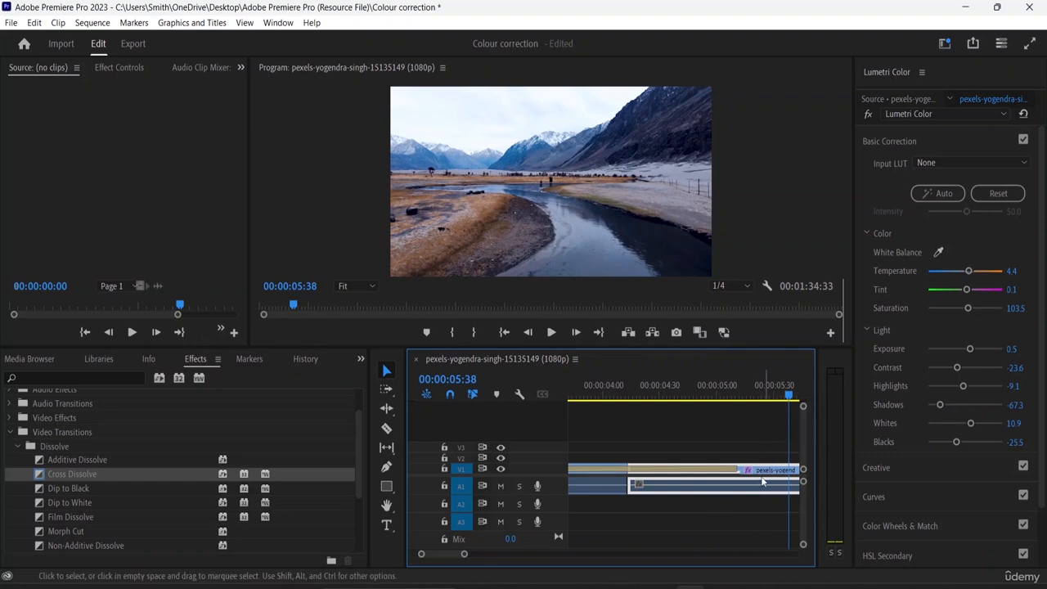
pyautogui.moveTo(763, 481); pyautogui.dragTo(725, 474)
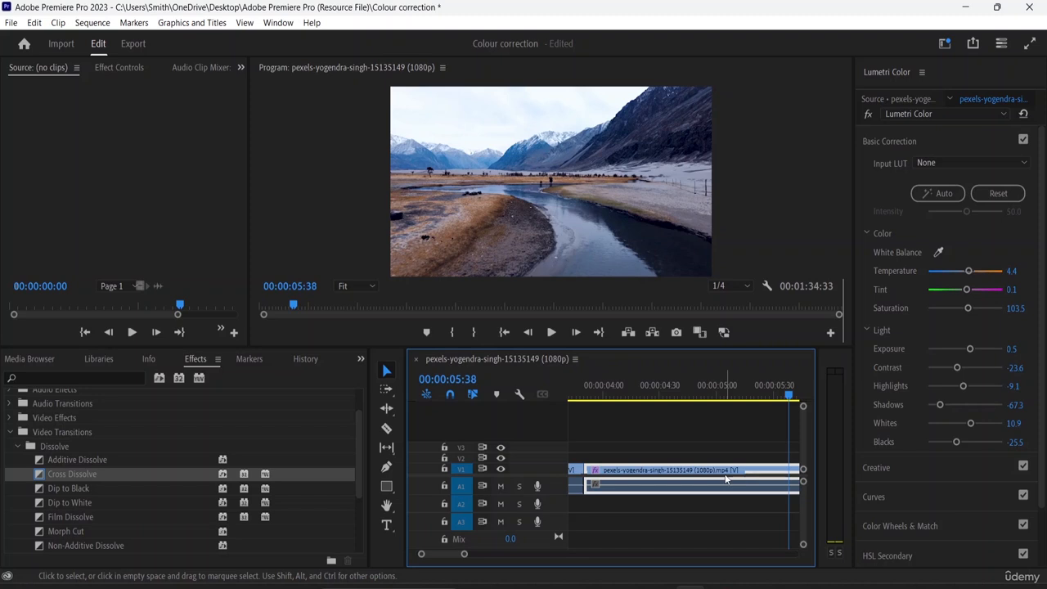
pyautogui.hotkey('ctrl', 'z')
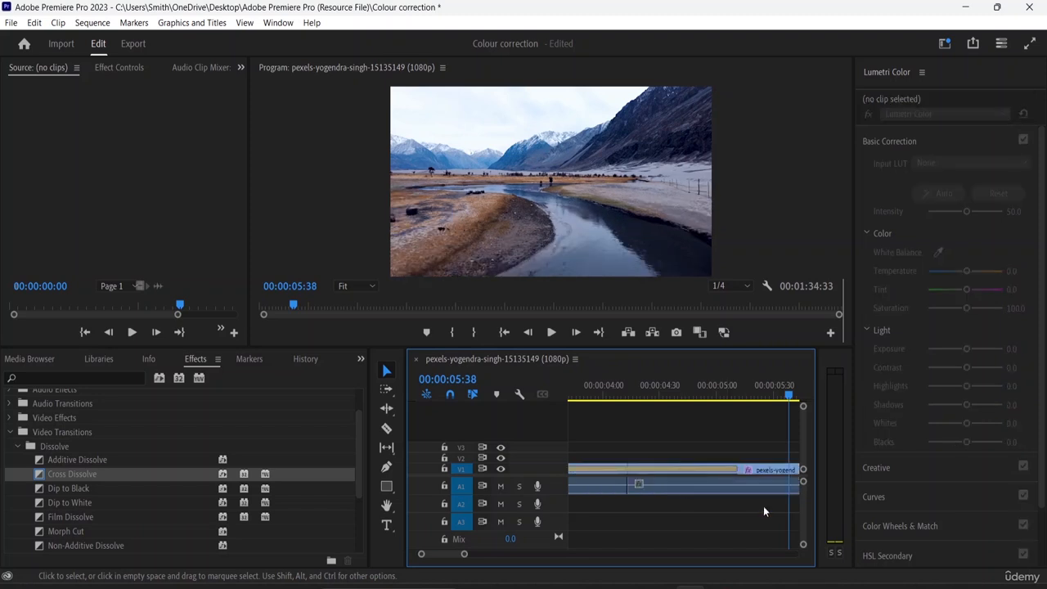
# Step: Place the playhead at 00:00:08:49 near the second clip's end and add a Dip to Black transition at that cut
pyautogui.press('-')
pyautogui.press('-')
pyautogui.press('-')
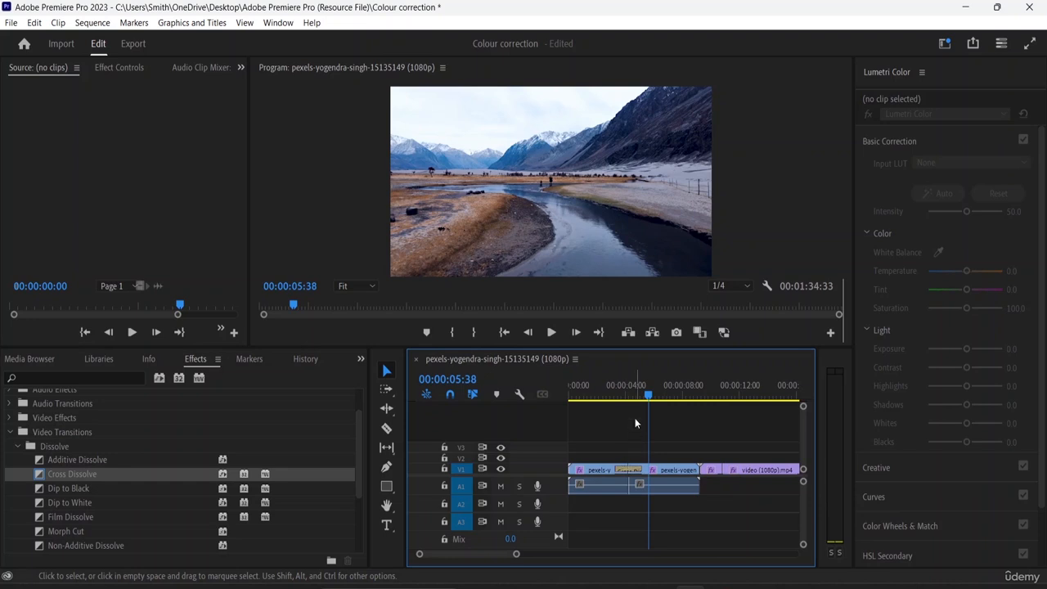
pyautogui.click(649, 396)
pyautogui.click(694, 400)
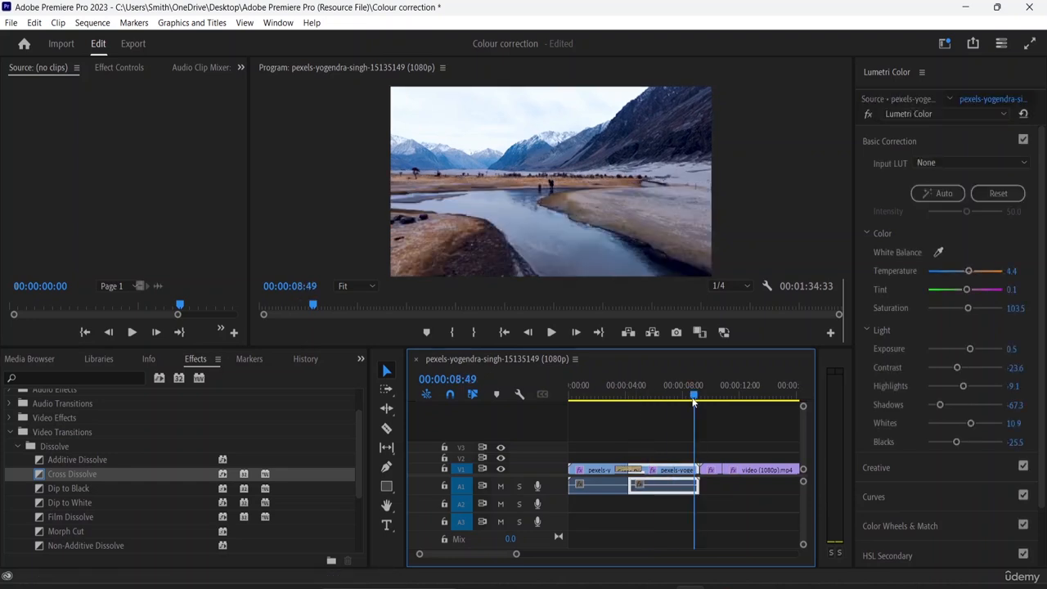
pyautogui.press('=')
pyautogui.press('=')
pyautogui.press('=')
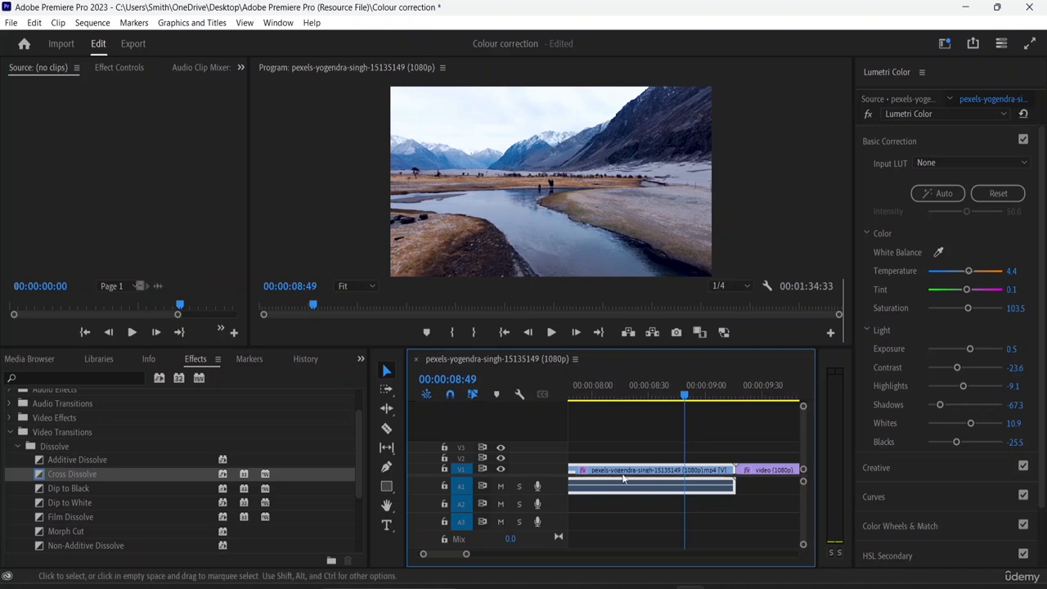
pyautogui.click(69, 488)
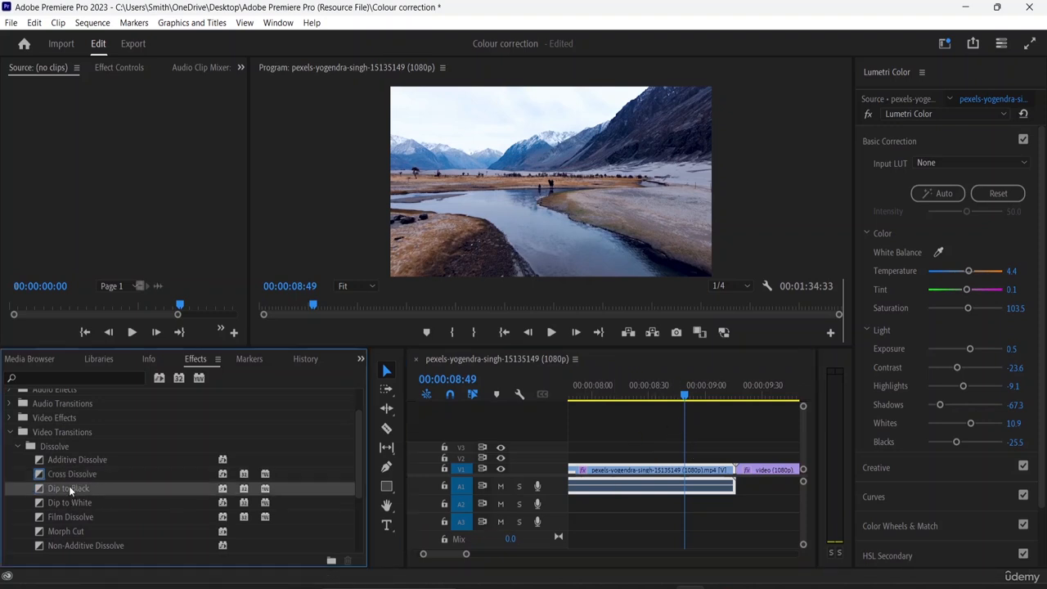
pyautogui.moveTo(69, 486); pyautogui.dragTo(750, 482)
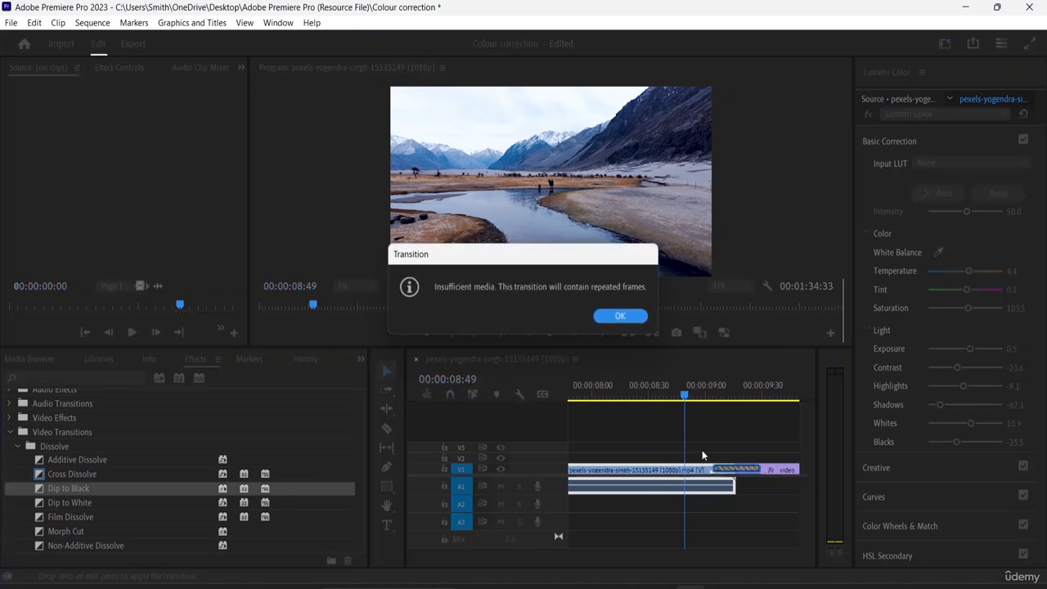
pyautogui.click(622, 317)
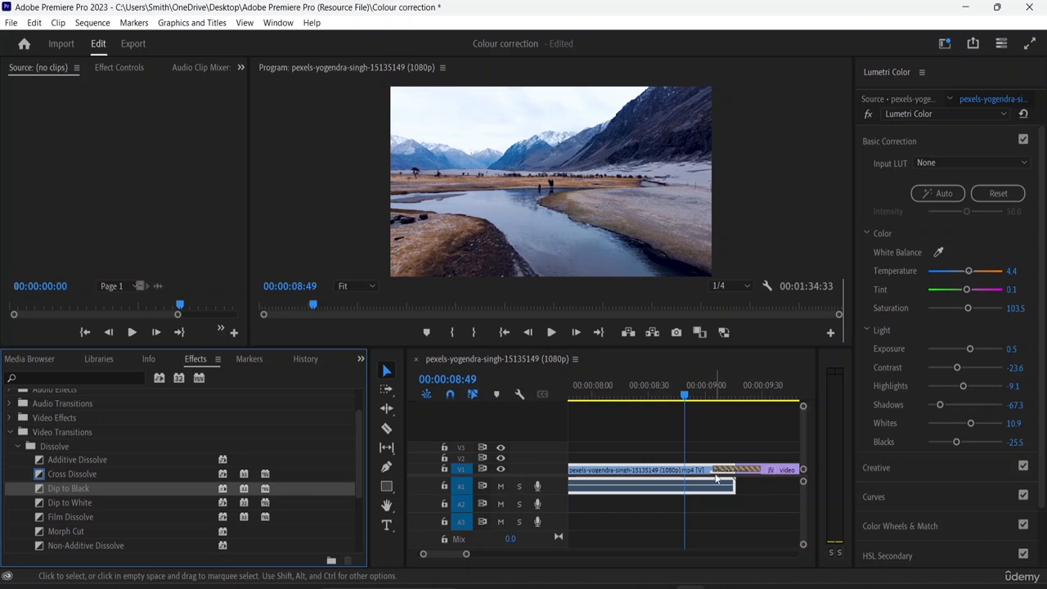
# Step: Lengthen the Dip to Black transition at both edges to a duration of 00:00:01:00
pyautogui.moveTo(718, 469); pyautogui.dragTo(662, 469)
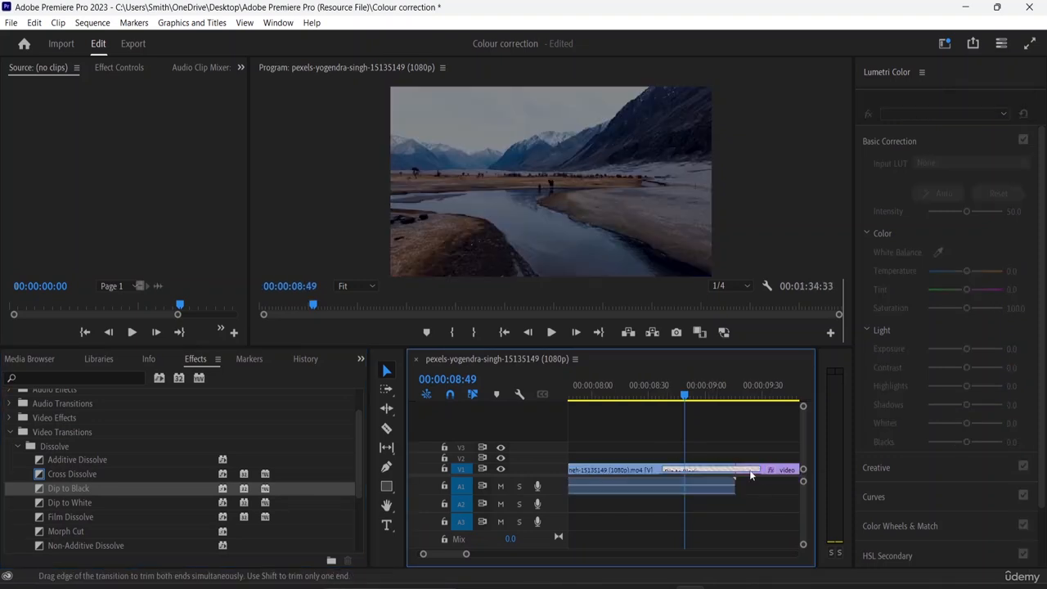
pyautogui.moveTo(757, 470); pyautogui.dragTo(647, 475)
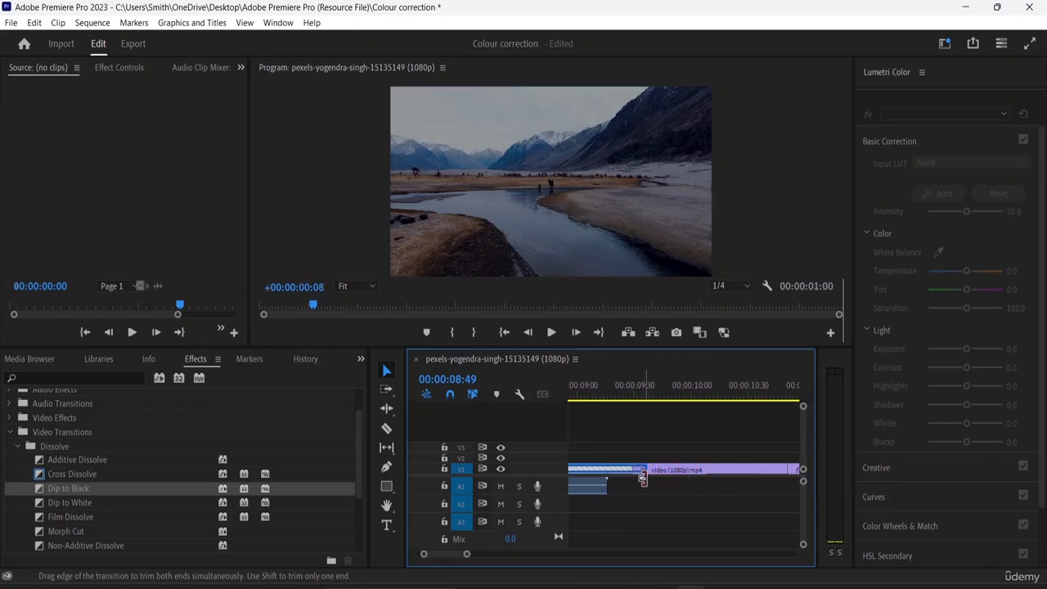
pyautogui.click(577, 422)
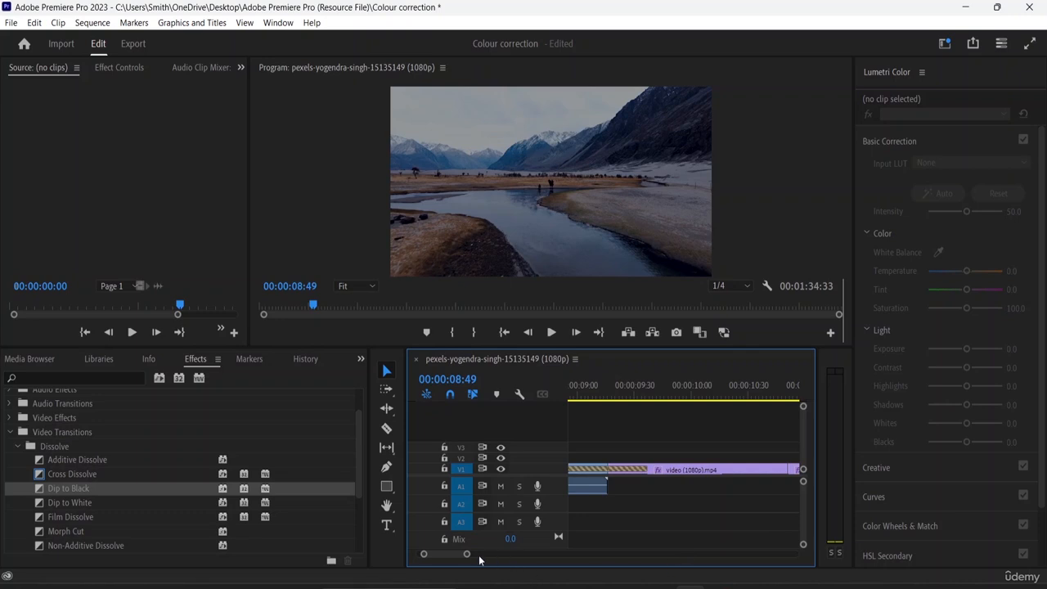
# Step: Play back the Dip to Black transition, the second time from 00:00:08:02
pyautogui.moveTo(467, 555); pyautogui.dragTo(460, 555)
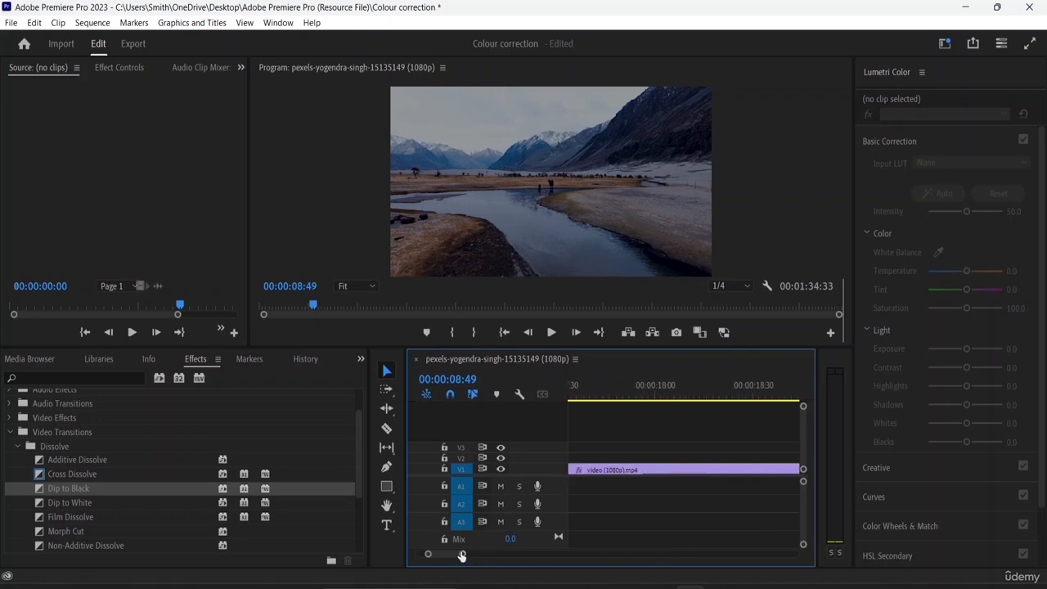
pyautogui.press('-')
pyautogui.press('-')
pyautogui.press('-')
pyautogui.press('-')
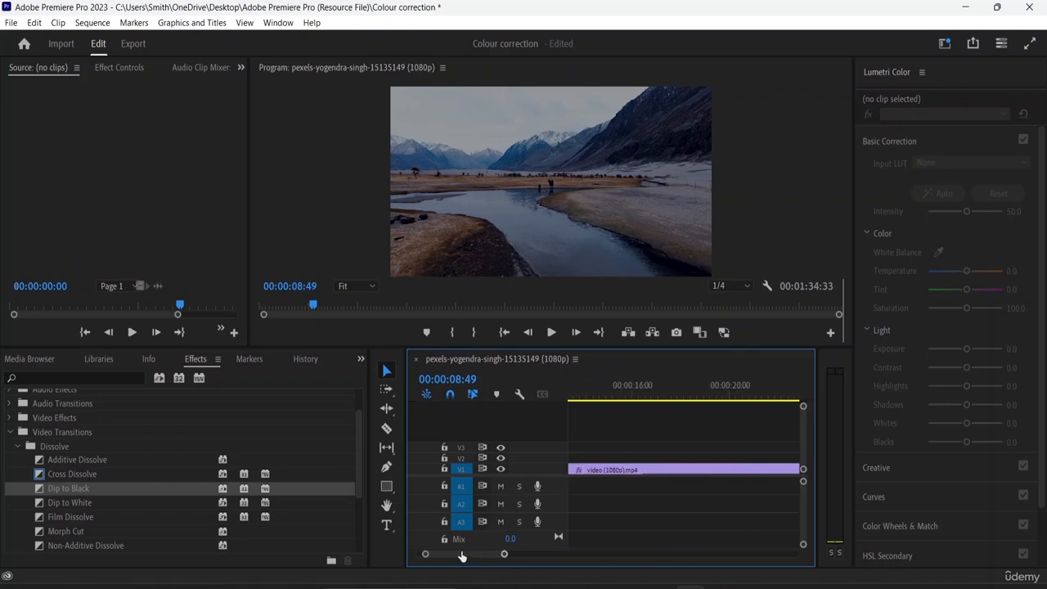
pyautogui.press('-')
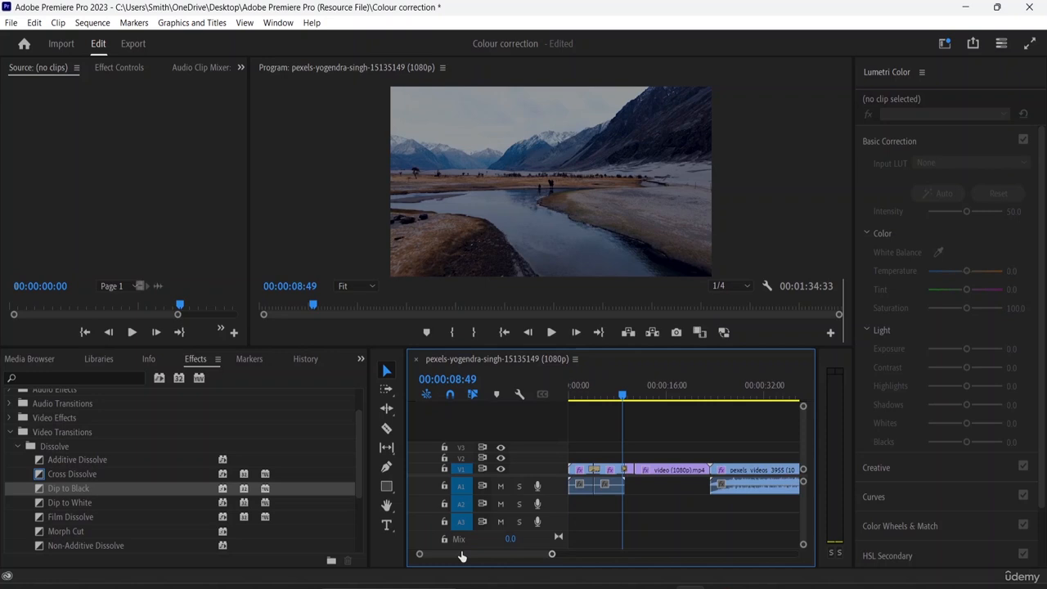
pyautogui.press('space')
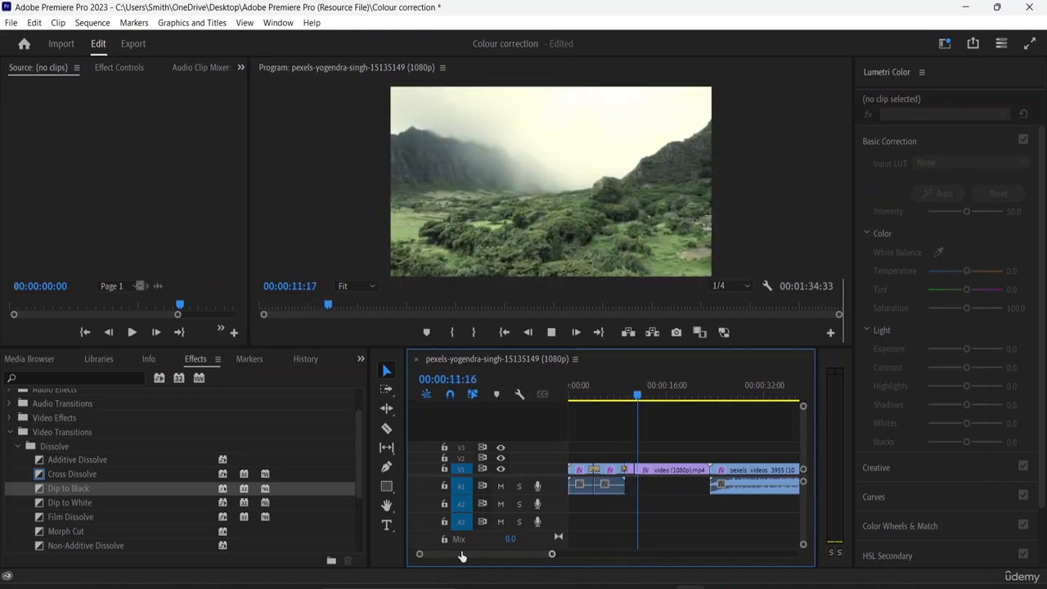
pyautogui.moveTo(644, 398); pyautogui.dragTo(614, 404)
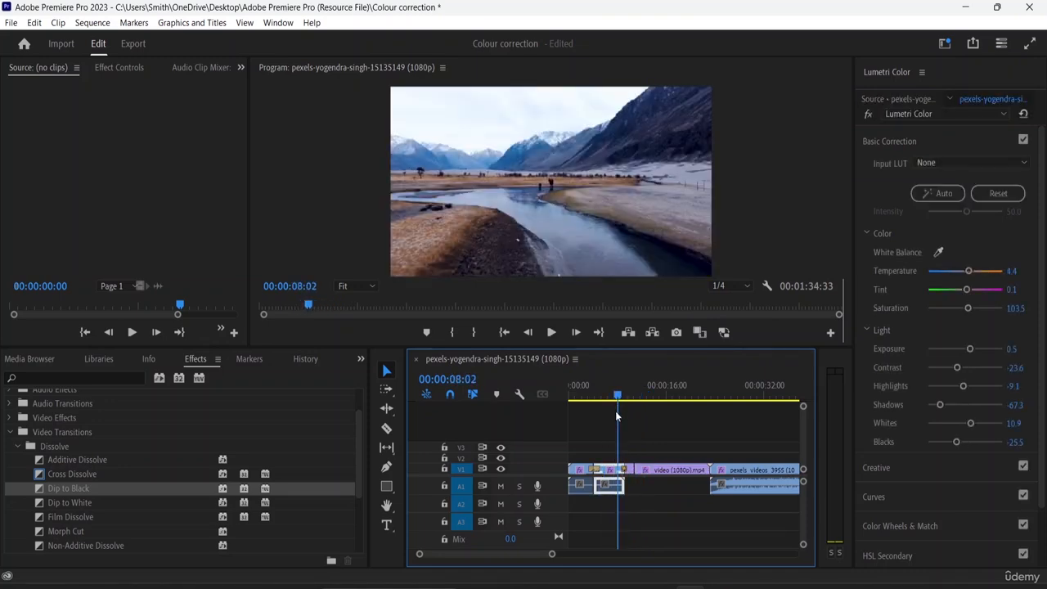
pyautogui.press('space')
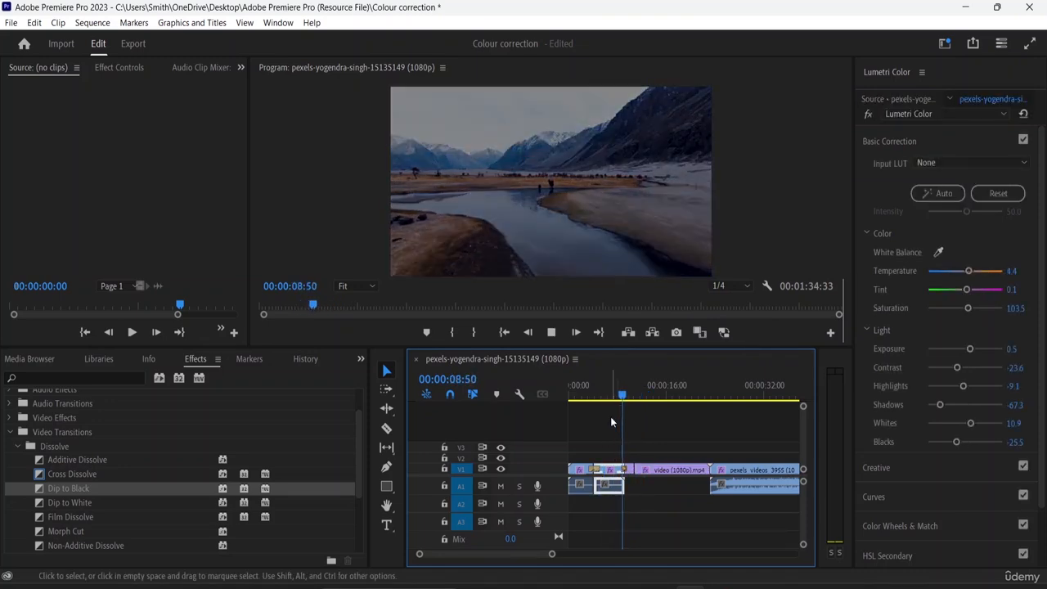
pyautogui.press('space')
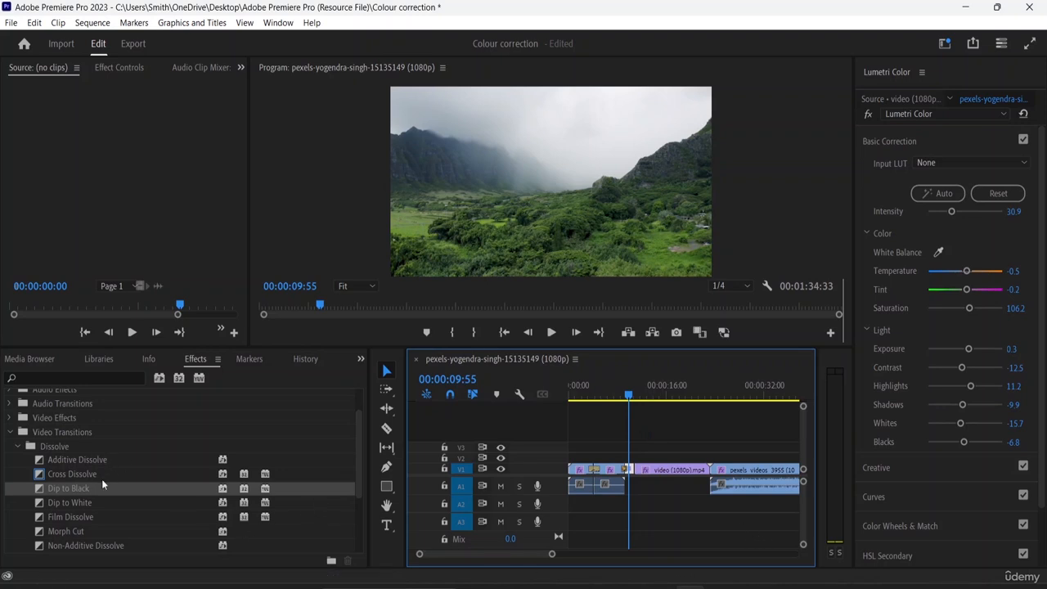
# Step: Add the Immersive Video transition VR Gradient Wipe at the V1 cut between video (1080p).mp4 and the pexels_videos_3955 clip, accepting repeated frames
pyautogui.scroll(-1, 92, 505)
pyautogui.scroll(-5, 91, 506)
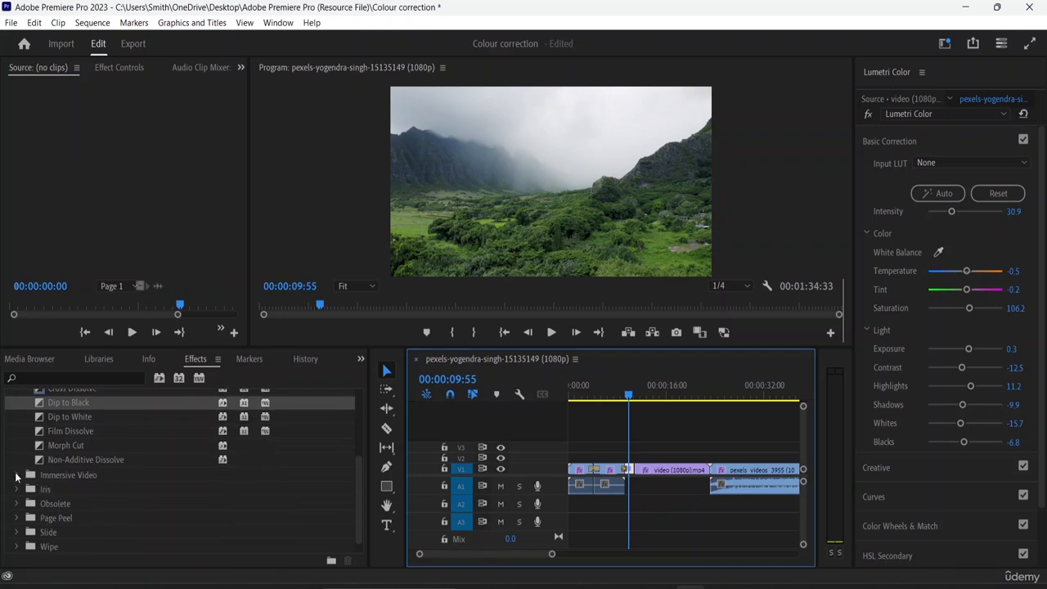
pyautogui.click(15, 475)
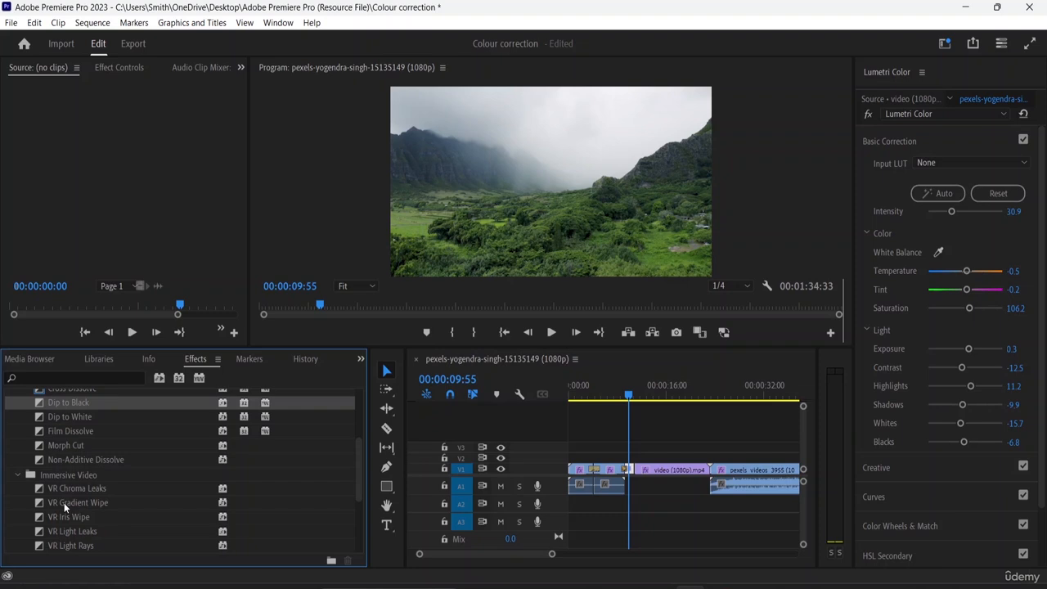
pyautogui.moveTo(64, 503); pyautogui.dragTo(750, 479)
pyautogui.scroll(4, 707, 471)
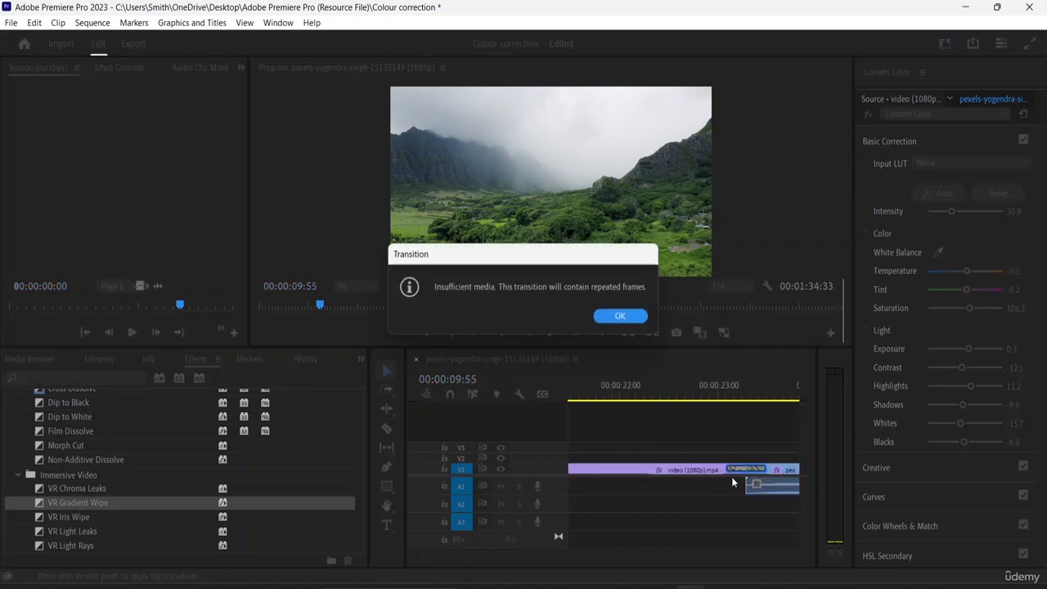
pyautogui.click(618, 314)
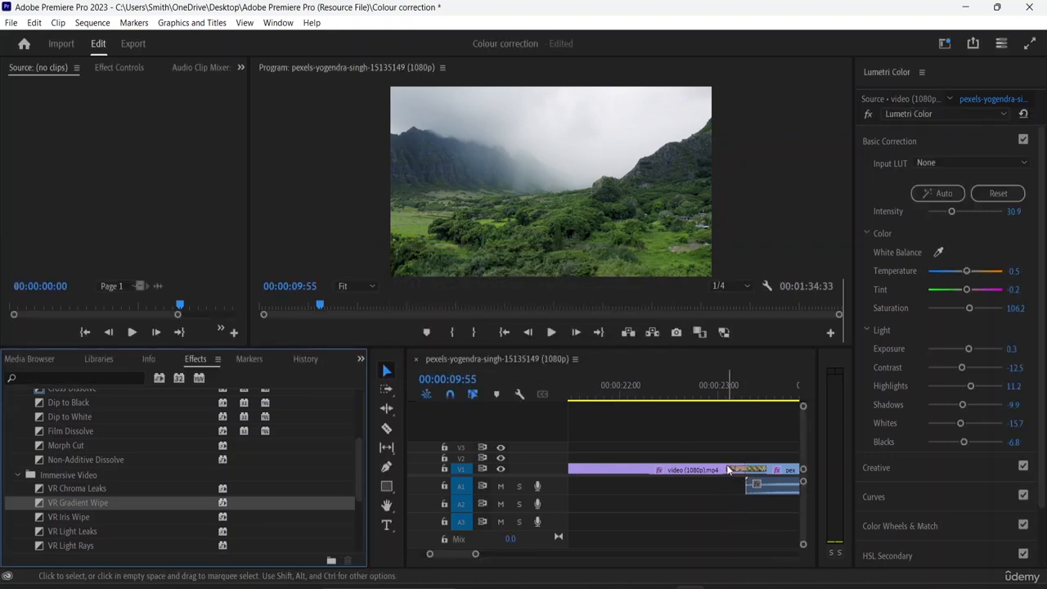
# Step: Lengthen the VR Gradient Wipe so it starts at about 00:00:22:25, and play the extended transition twice from just before it
pyautogui.moveTo(725, 470); pyautogui.dragTo(661, 470)
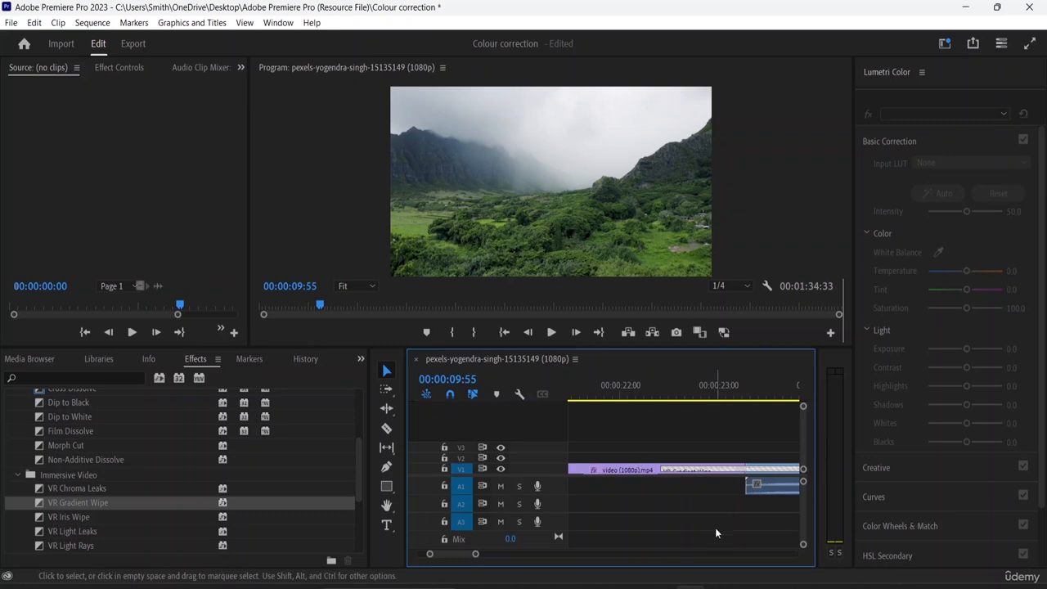
pyautogui.press('-')
pyautogui.press('-')
pyautogui.press('-')
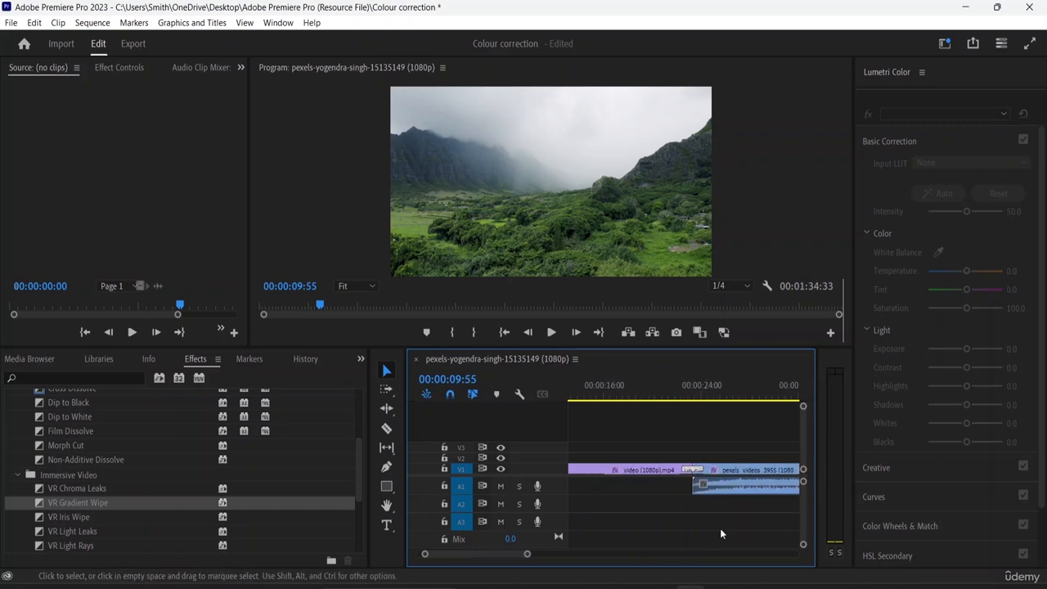
pyautogui.press('-')
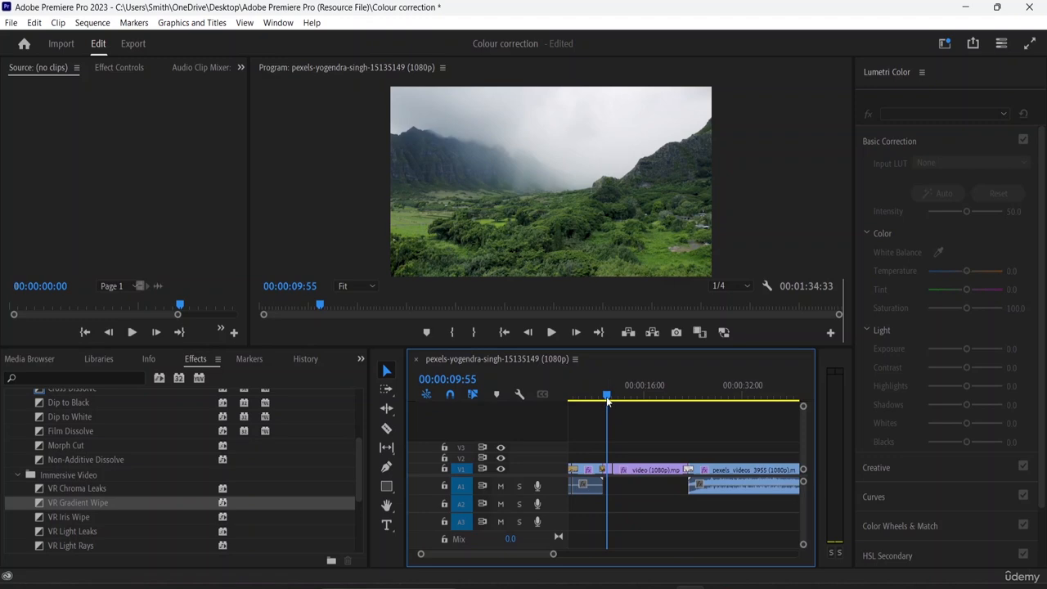
pyautogui.moveTo(607, 394); pyautogui.dragTo(681, 414)
pyautogui.press('space')
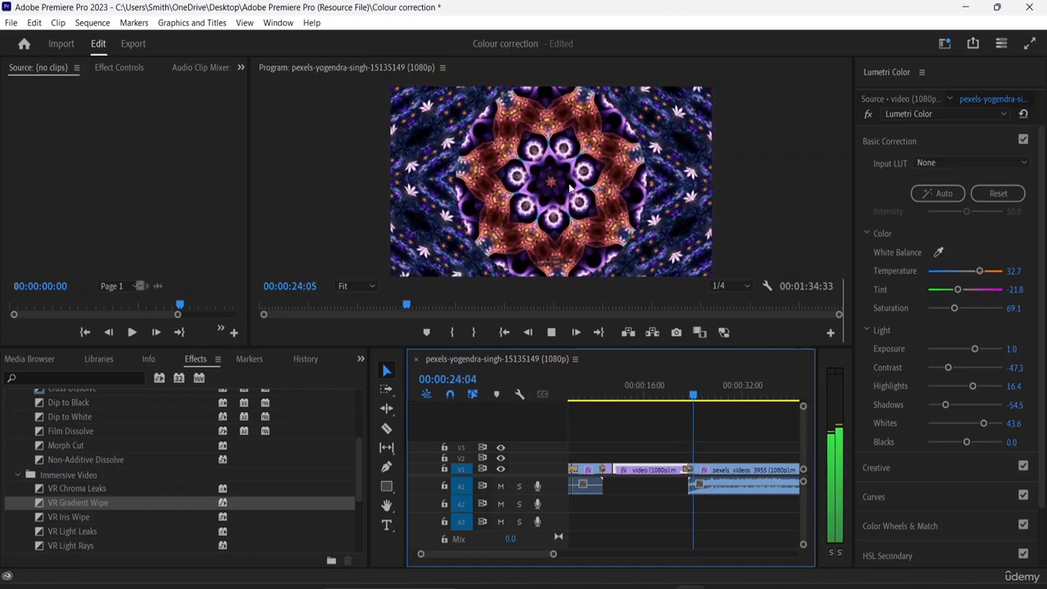
pyautogui.press('space')
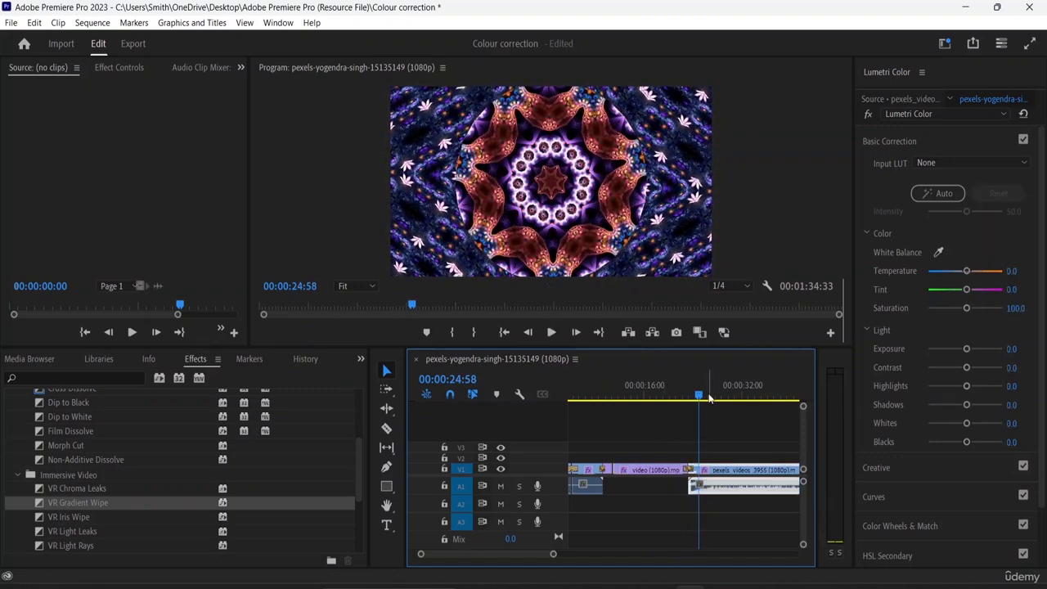
pyautogui.moveTo(697, 399); pyautogui.dragTo(676, 399)
pyautogui.press('space')
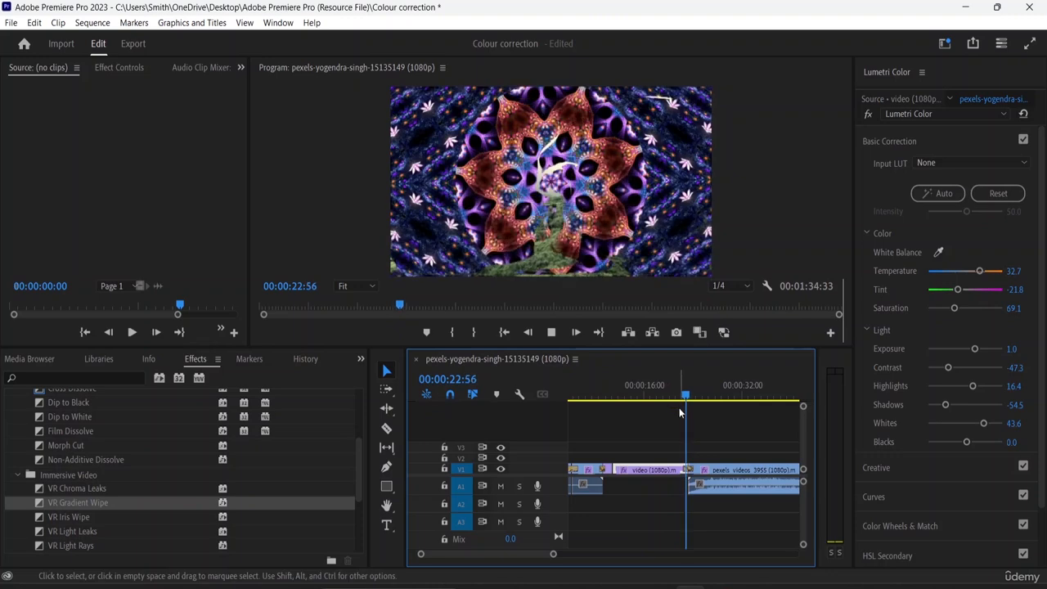
pyautogui.press('space')
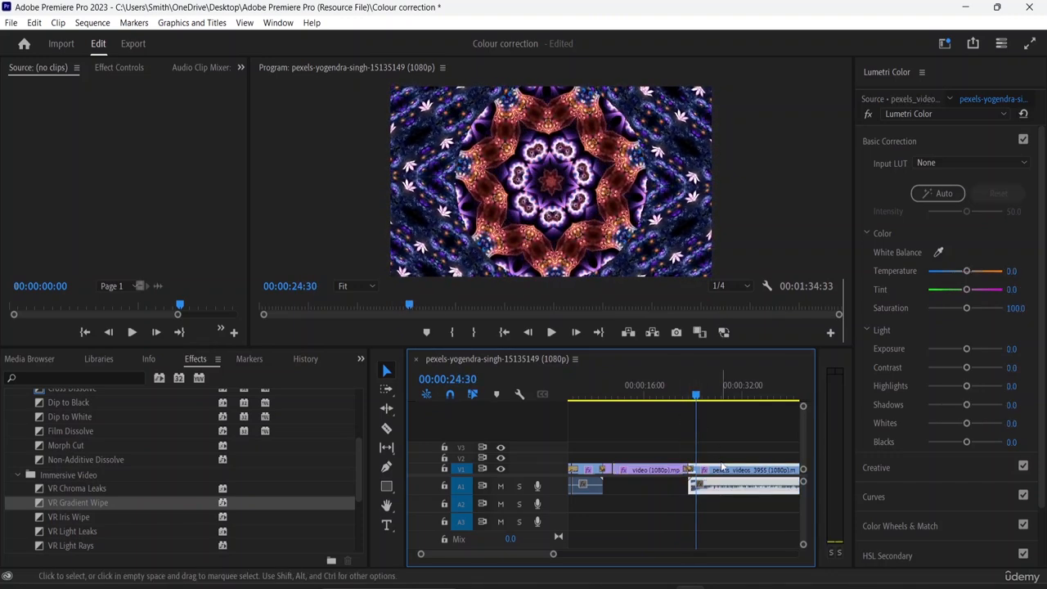
# Step: Shorten the VR Gradient Wipe so it starts at about 00:00:22:50, and place the playhead at 00:00:23:58
pyautogui.press('=')
pyautogui.press('=')
pyautogui.press('=')
pyautogui.press('=')
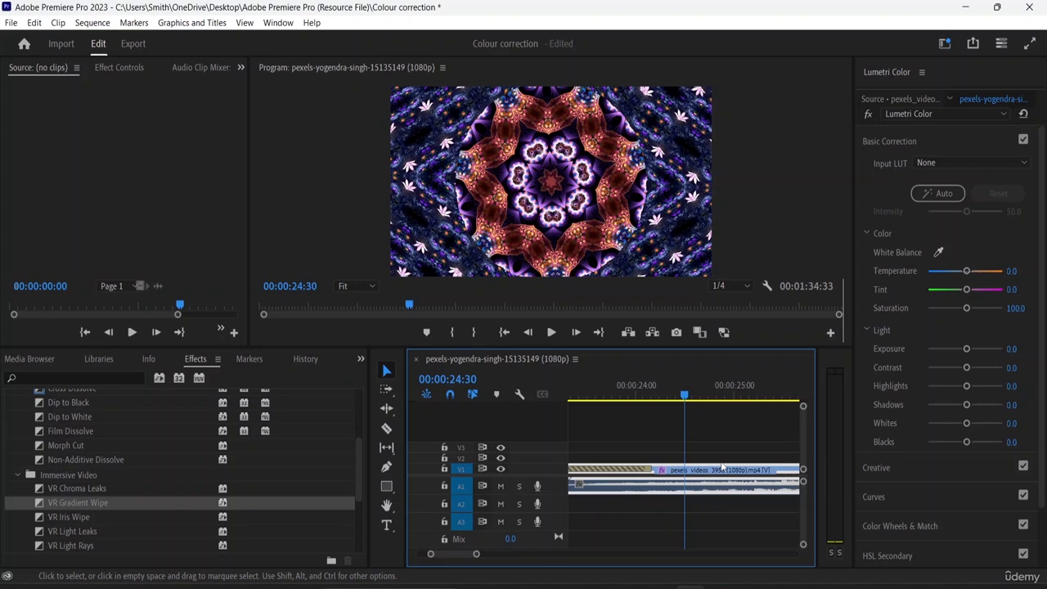
pyautogui.moveTo(686, 396); pyautogui.dragTo(689, 483)
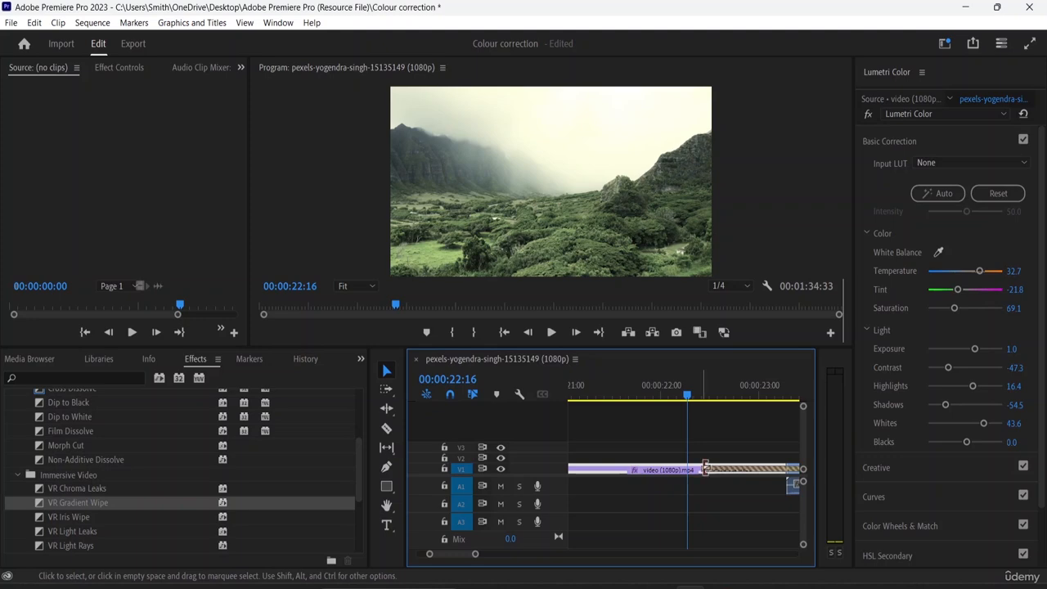
pyautogui.click(707, 469)
pyautogui.moveTo(707, 469); pyautogui.dragTo(746, 470)
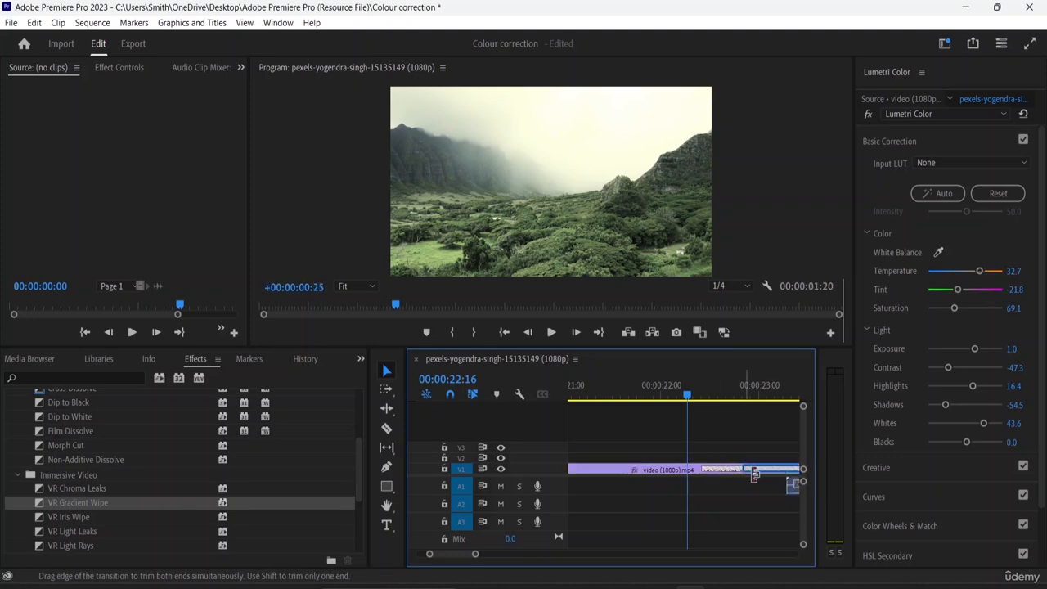
pyautogui.moveTo(688, 399); pyautogui.dragTo(753, 443)
# Step: Slide the VR Gradient Wipe earlier so it ends exactly at the cut, and play it from just before its start
pyautogui.click(710, 471)
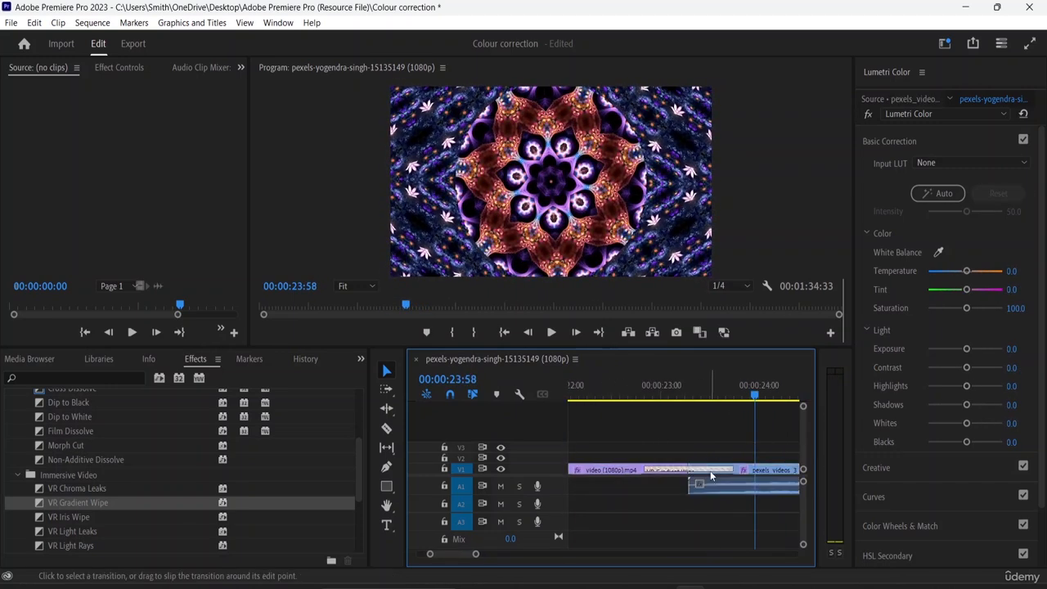
pyautogui.moveTo(710, 475); pyautogui.dragTo(663, 473)
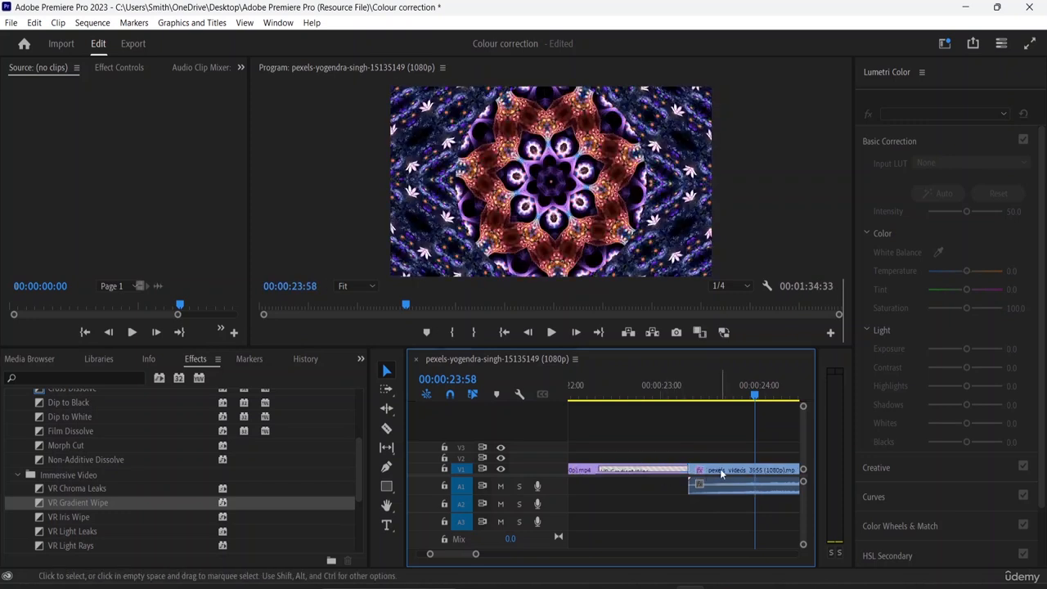
pyautogui.moveTo(753, 415); pyautogui.dragTo(595, 413)
pyautogui.press('space')
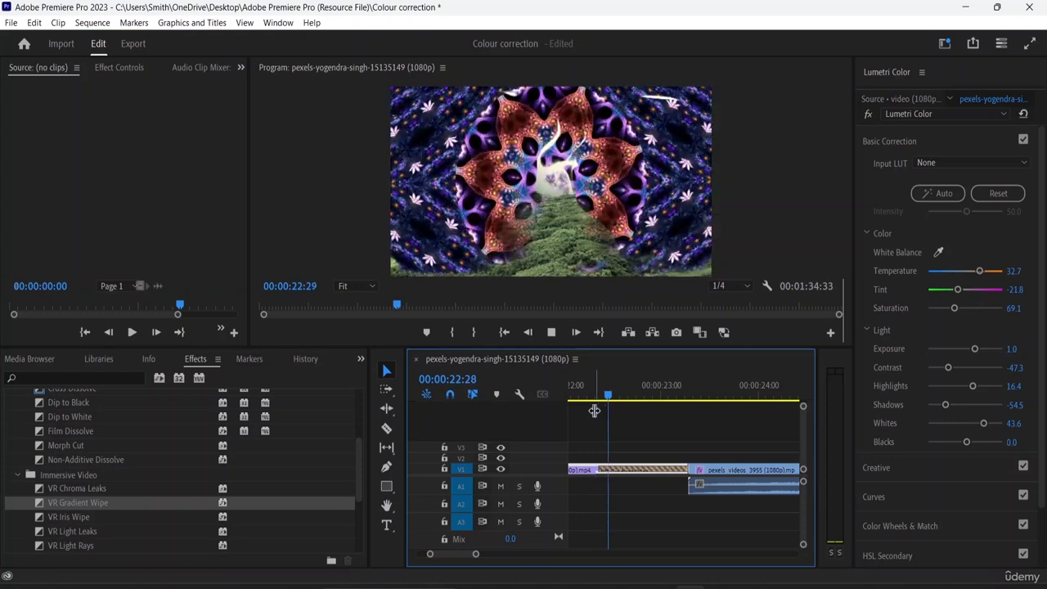
pyautogui.press('space')
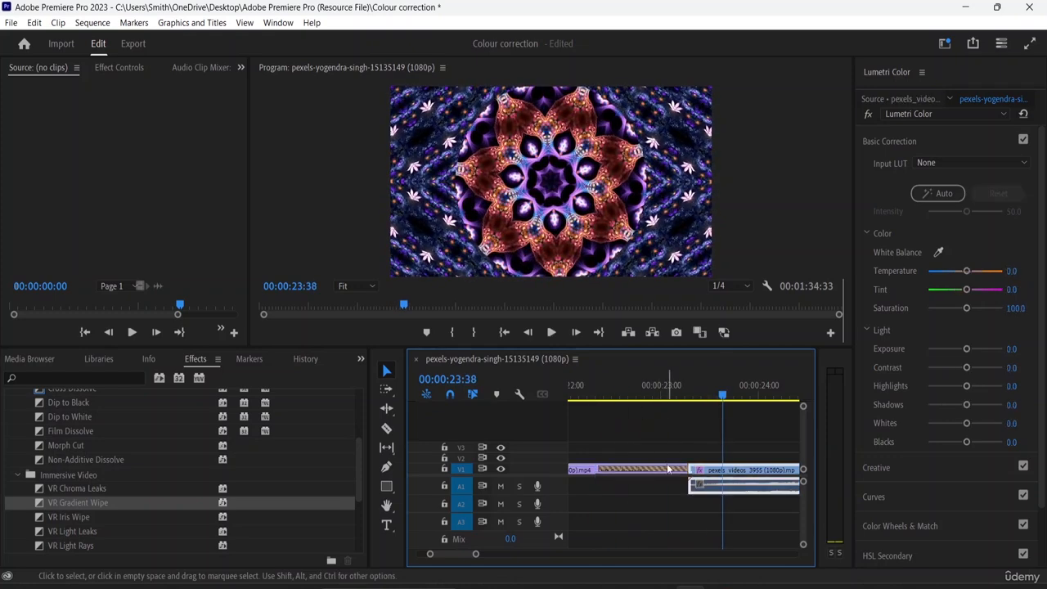
# Step: Slide the VR Gradient Wipe later so it starts exactly at the cut, and play it from about 00:00:23:08
pyautogui.moveTo(666, 470); pyautogui.dragTo(748, 467)
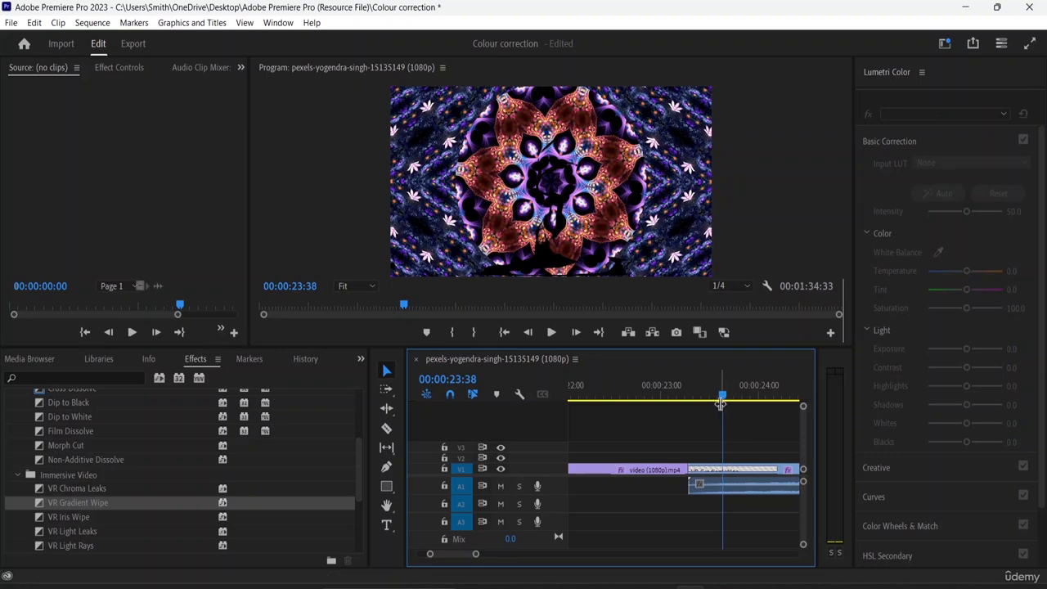
pyautogui.press('Left')
pyautogui.click(673, 407)
pyautogui.press('space')
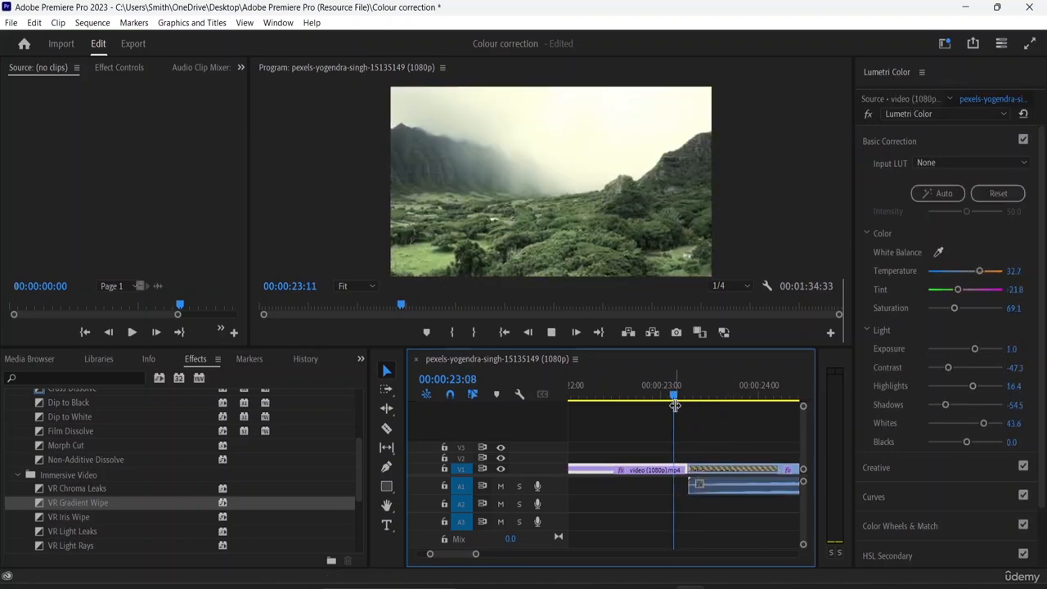
pyautogui.press('space')
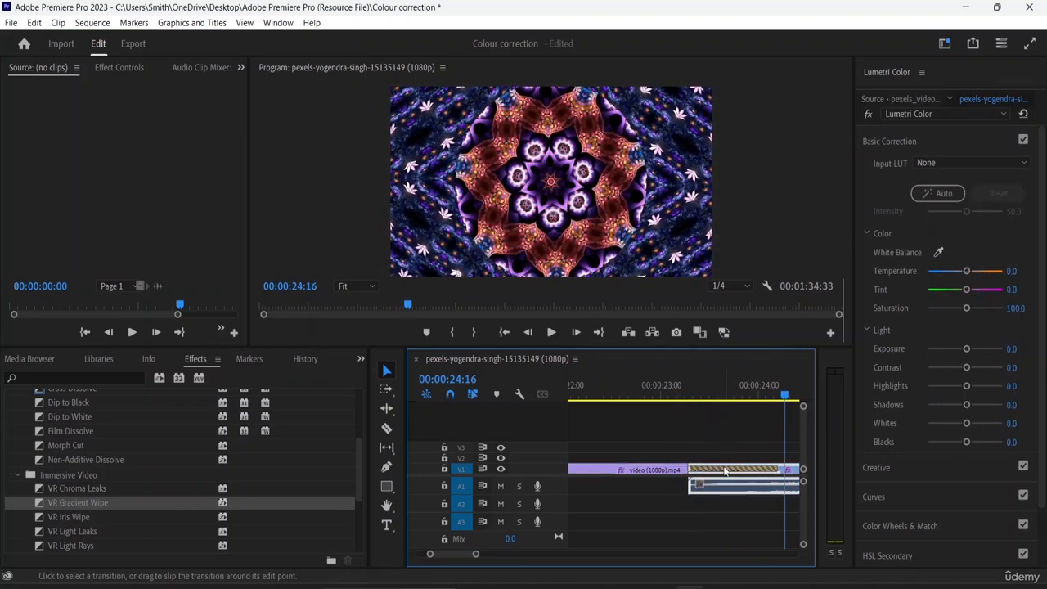
# Step: Slide the VR Gradient Wipe back so it is centred on the cut, and play it from just before its start
pyautogui.moveTo(723, 470); pyautogui.dragTo(682, 472)
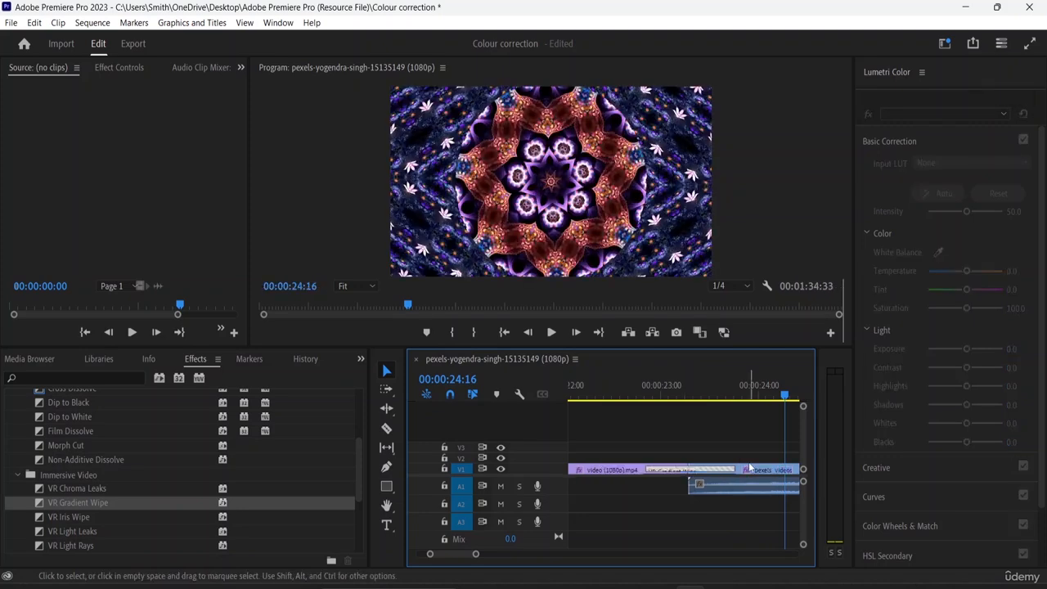
pyautogui.moveTo(739, 400); pyautogui.dragTo(637, 420)
pyautogui.press('space')
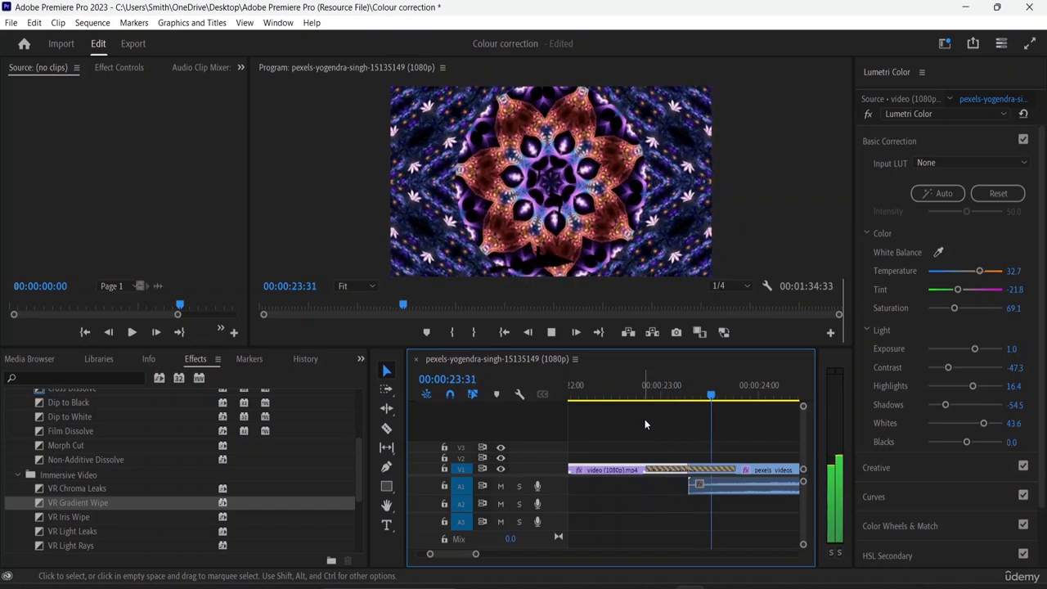
pyautogui.press('space')
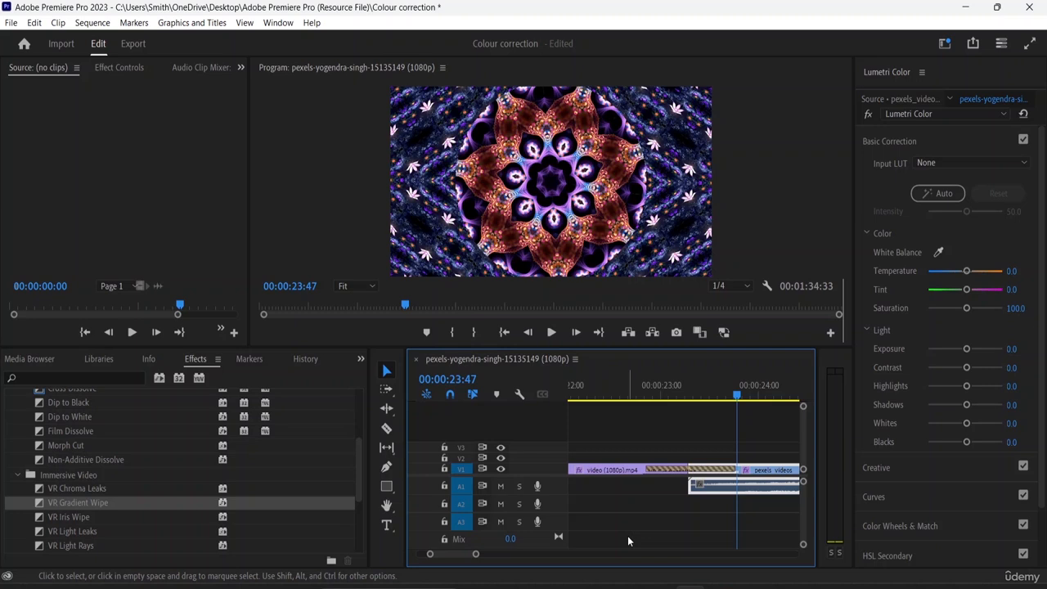
# Step: Add a Dip to White transition to the start of the sequence's first clip and play it from 00:00:00:00
pyautogui.scroll(-1, 195, 541)
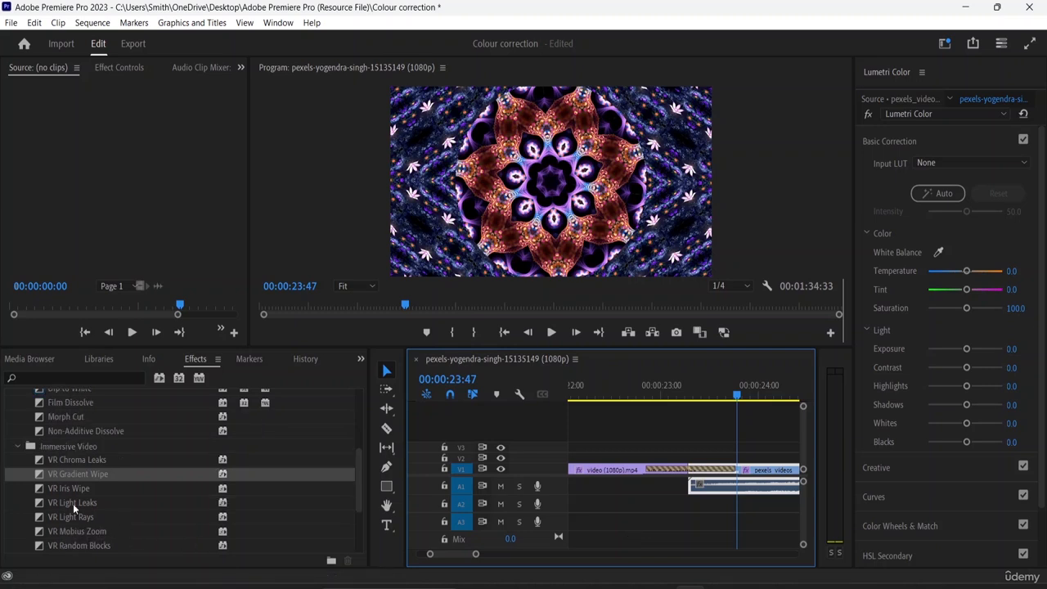
pyautogui.scroll(2, 131, 451)
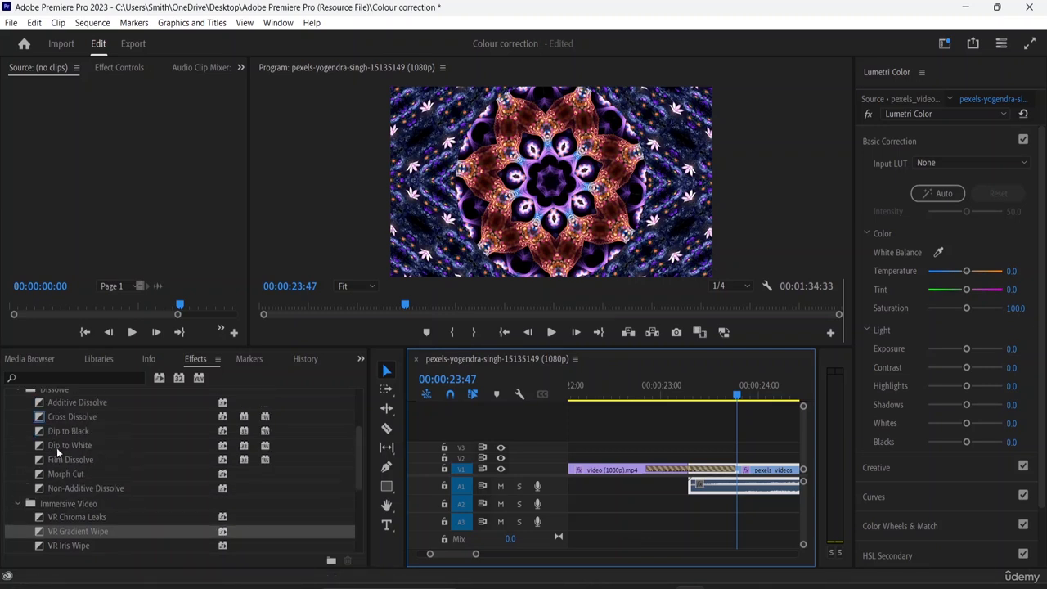
pyautogui.click(56, 447)
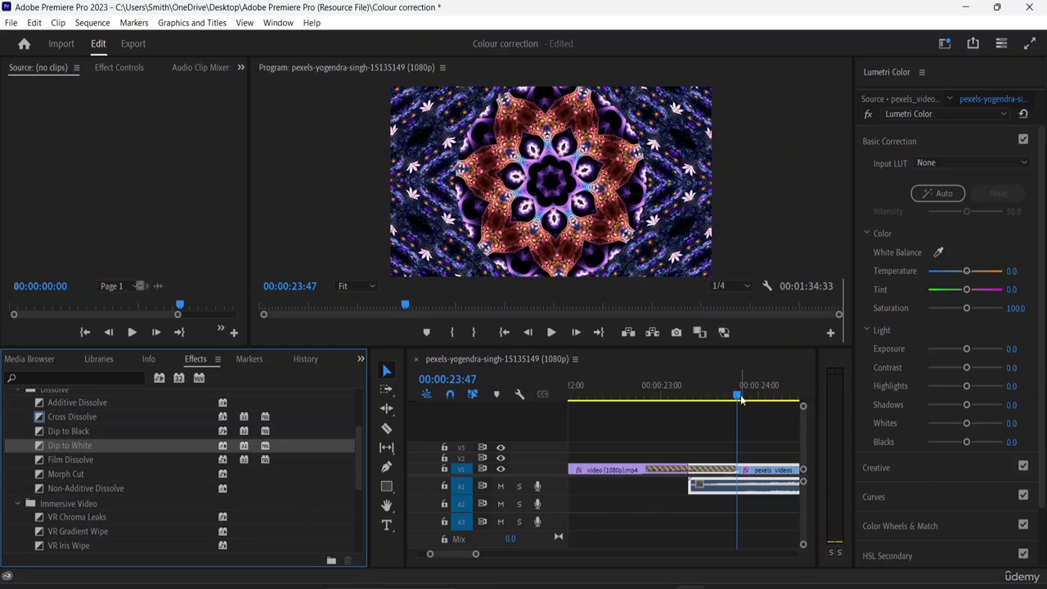
pyautogui.moveTo(741, 399); pyautogui.dragTo(560, 421)
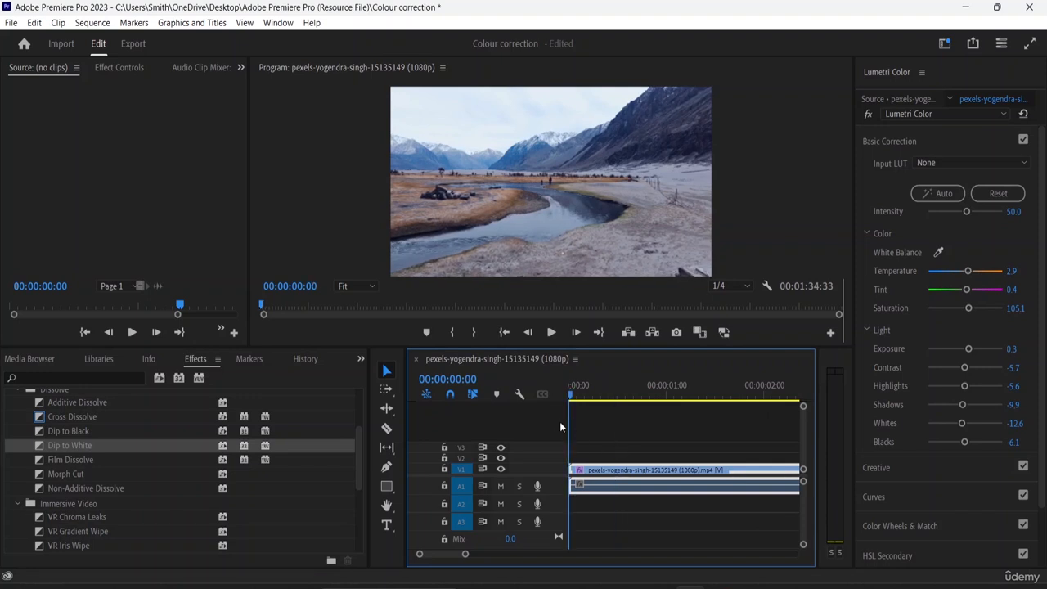
pyautogui.click(94, 444)
pyautogui.moveTo(312, 466); pyautogui.dragTo(576, 476)
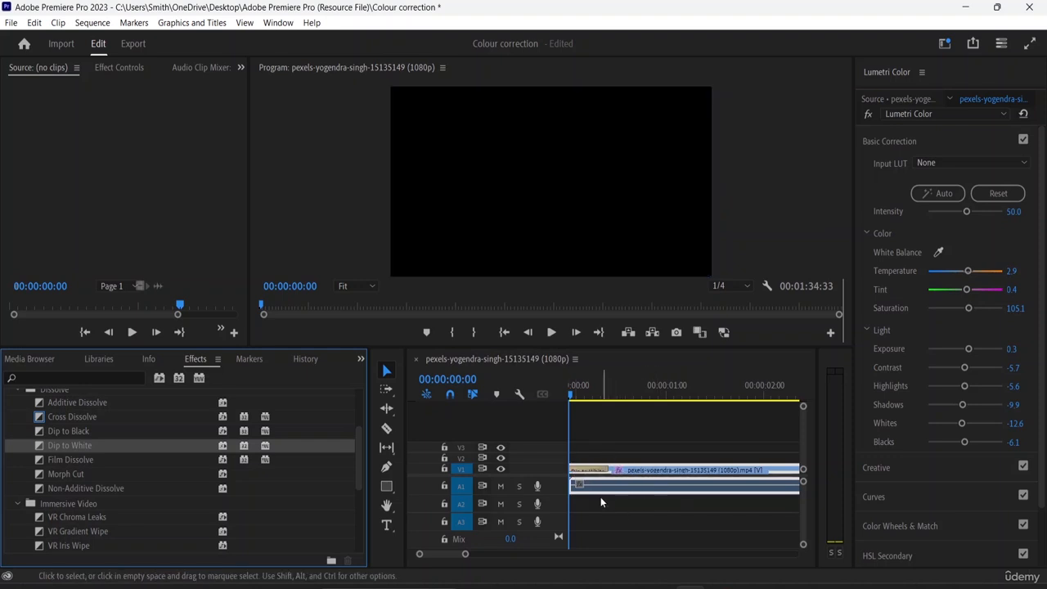
pyautogui.press('space')
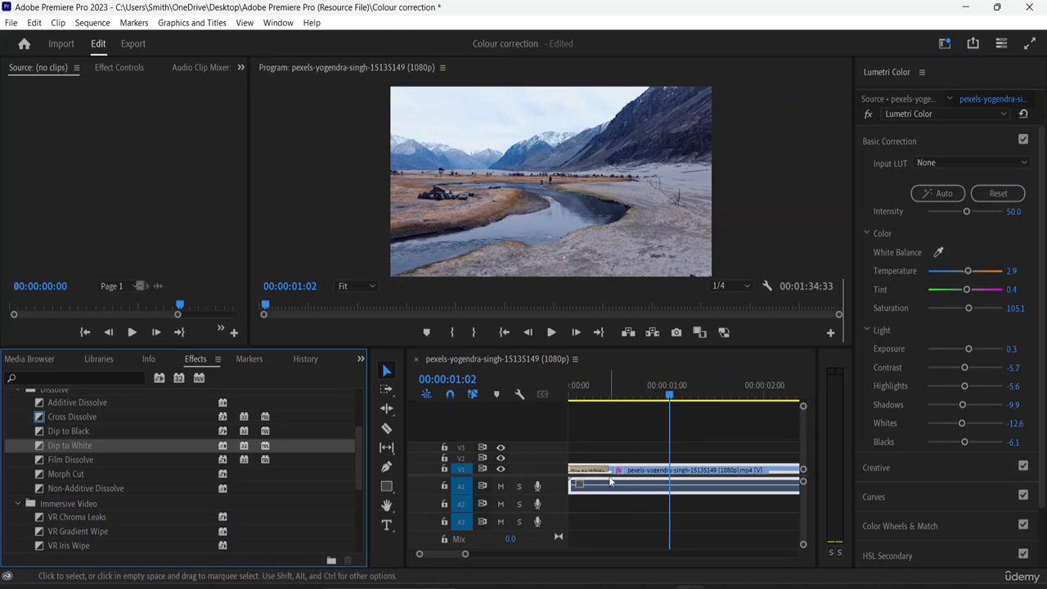
# Step: Lengthen the Dip to White so it ends at about 00:00:01:15, and play it from the start of the sequence
pyautogui.moveTo(607, 470); pyautogui.dragTo(689, 474)
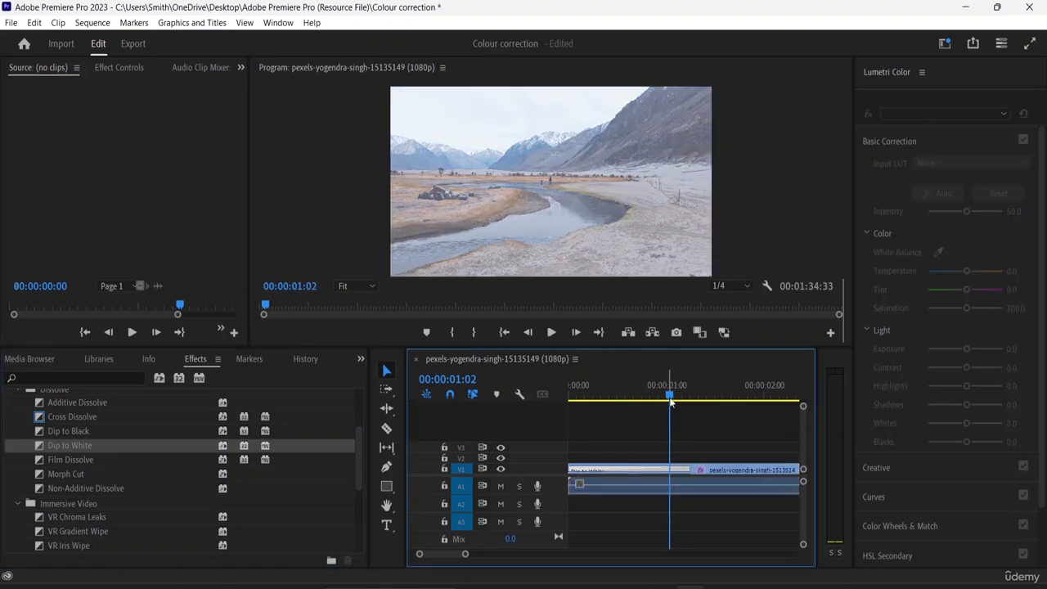
pyautogui.moveTo(670, 397); pyautogui.dragTo(565, 419)
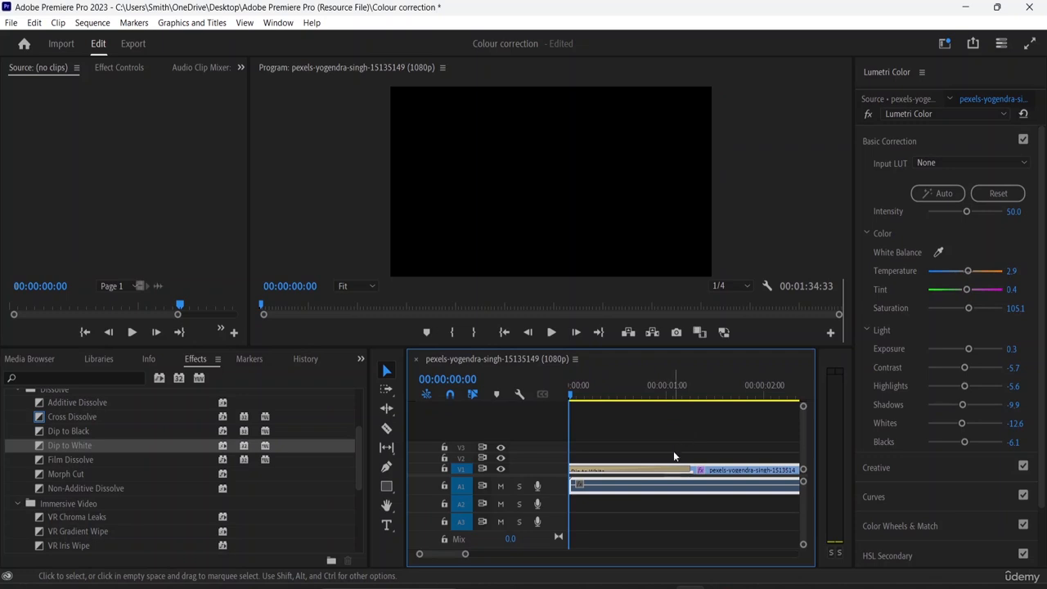
pyautogui.press('space')
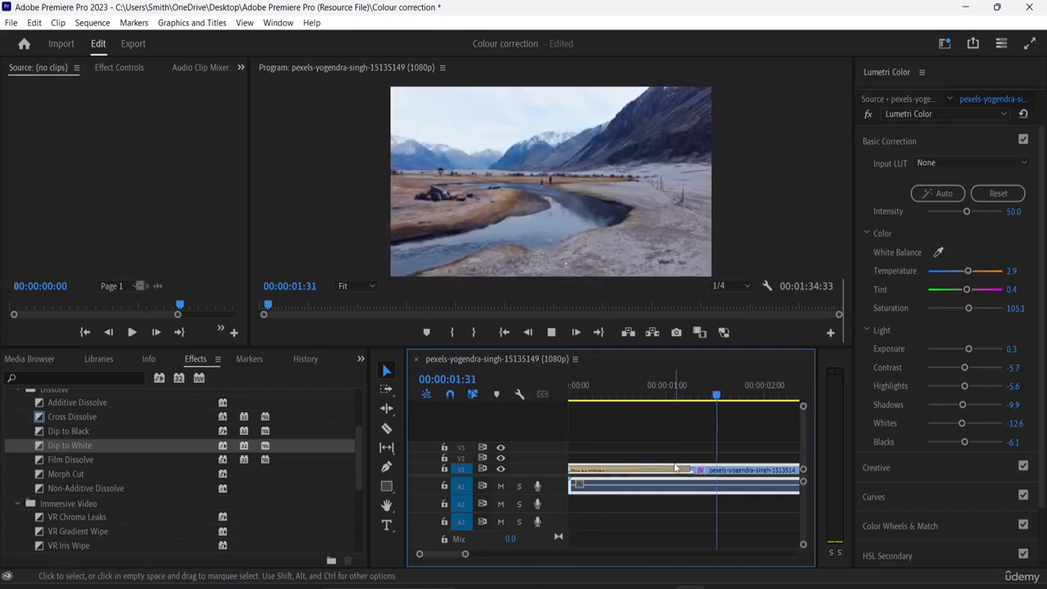
pyautogui.press('space')
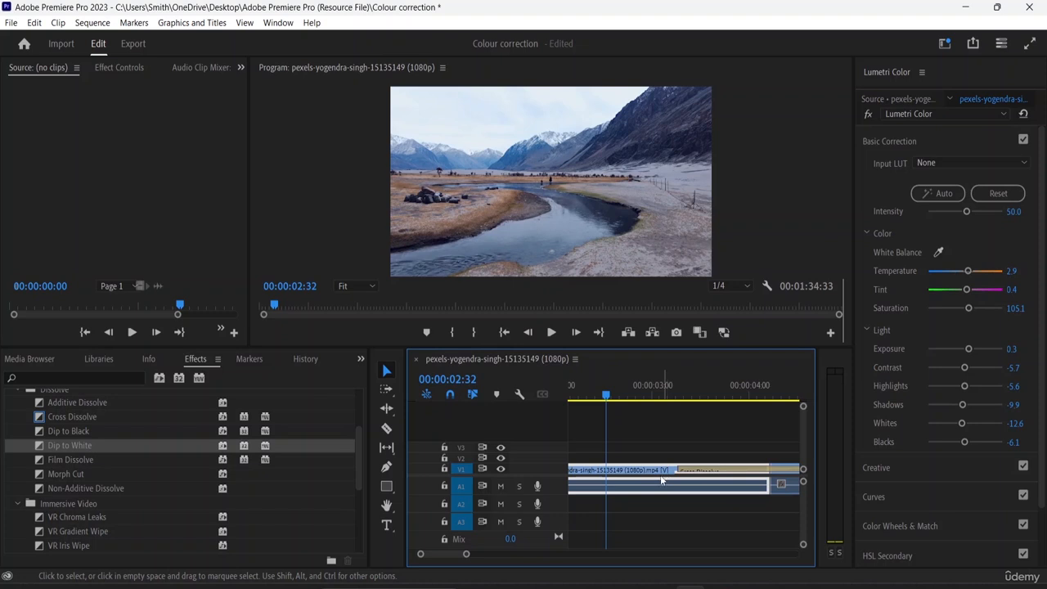
# Step: Collapse the Dissolve and Immersive Video groups within the video transitions
pyautogui.scroll(-1, 124, 493)
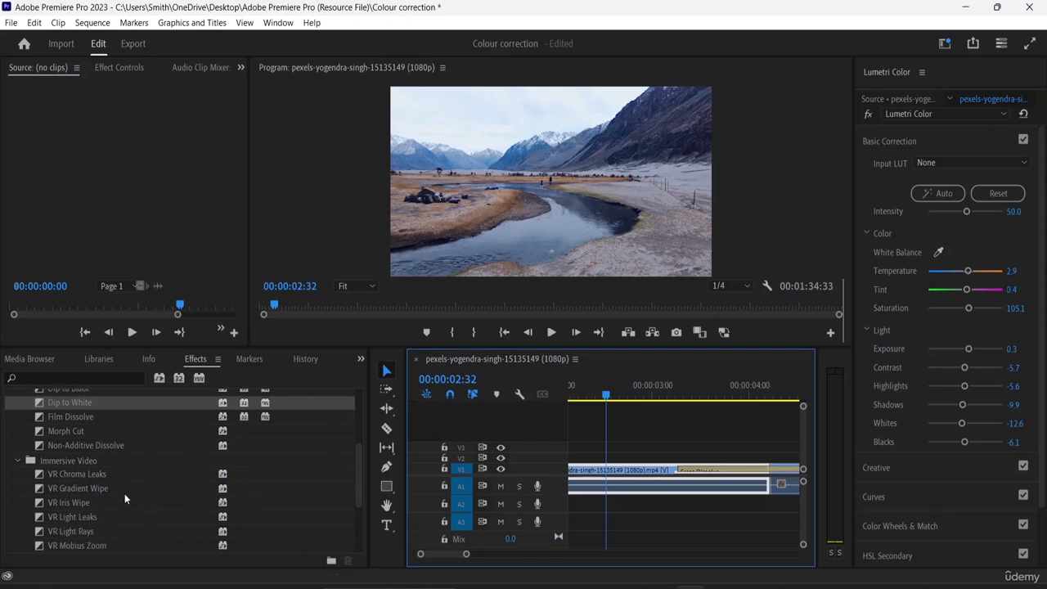
pyautogui.scroll(2, 131, 494)
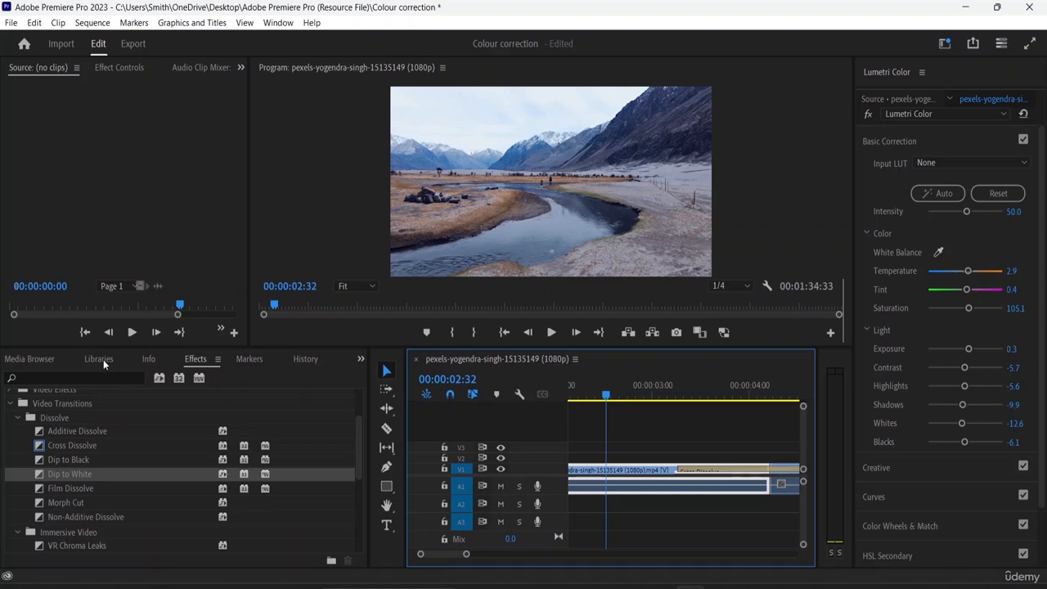
pyautogui.scroll(1, 78, 462)
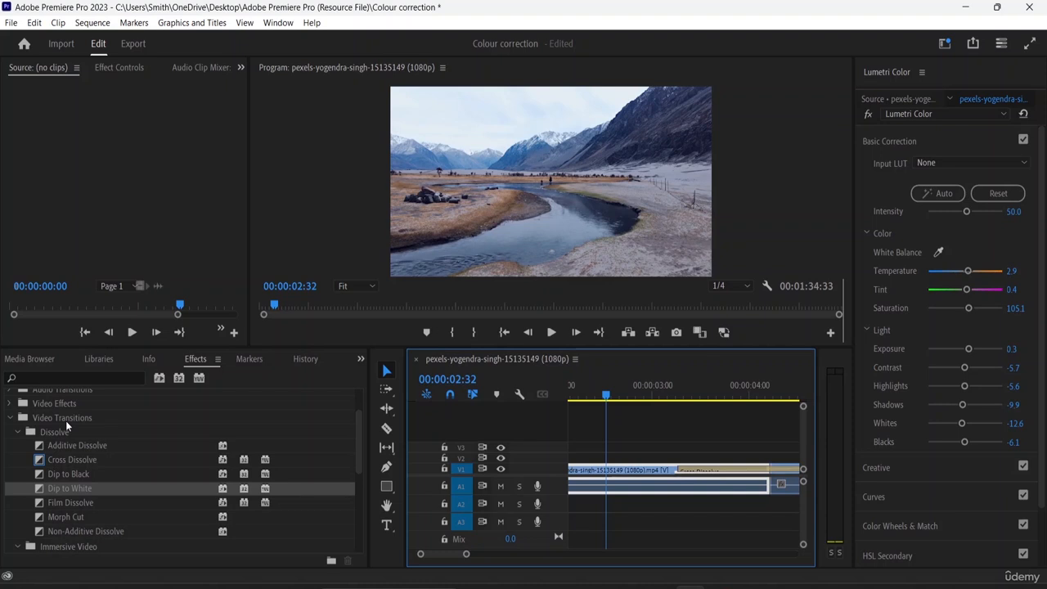
pyautogui.click(18, 432)
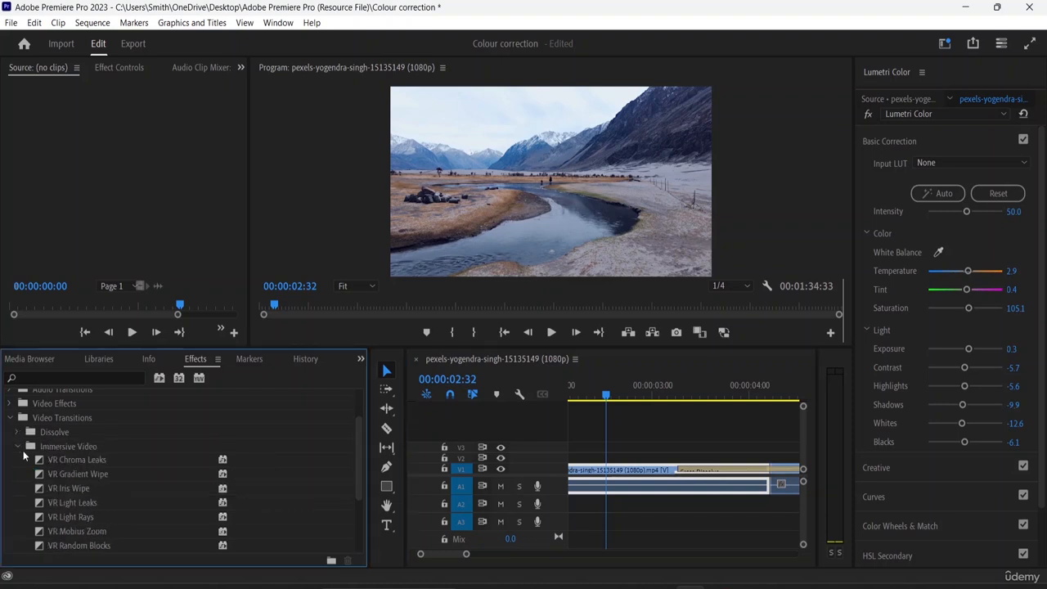
pyautogui.click(18, 447)
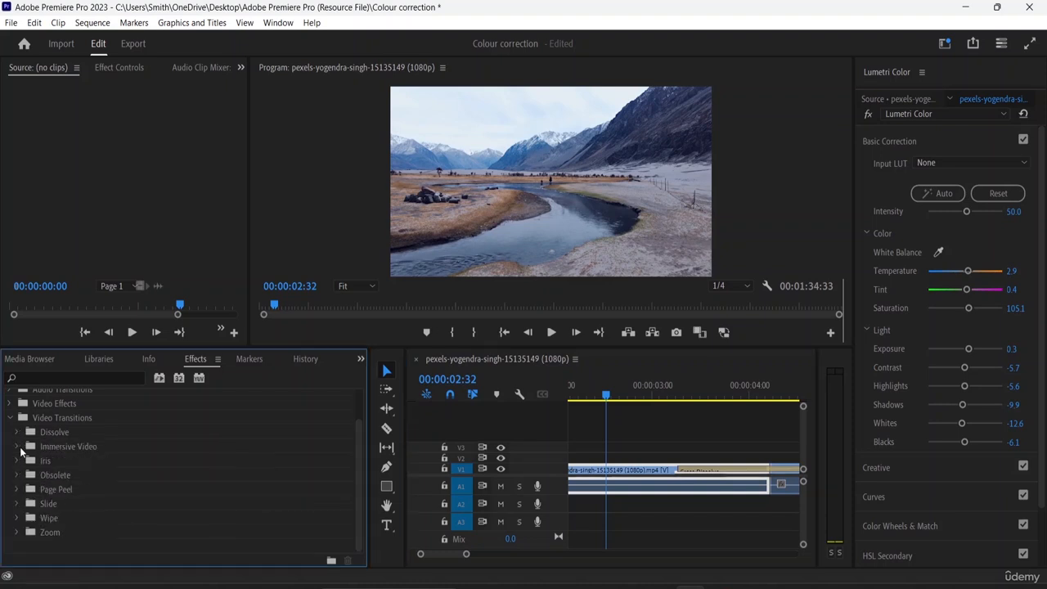